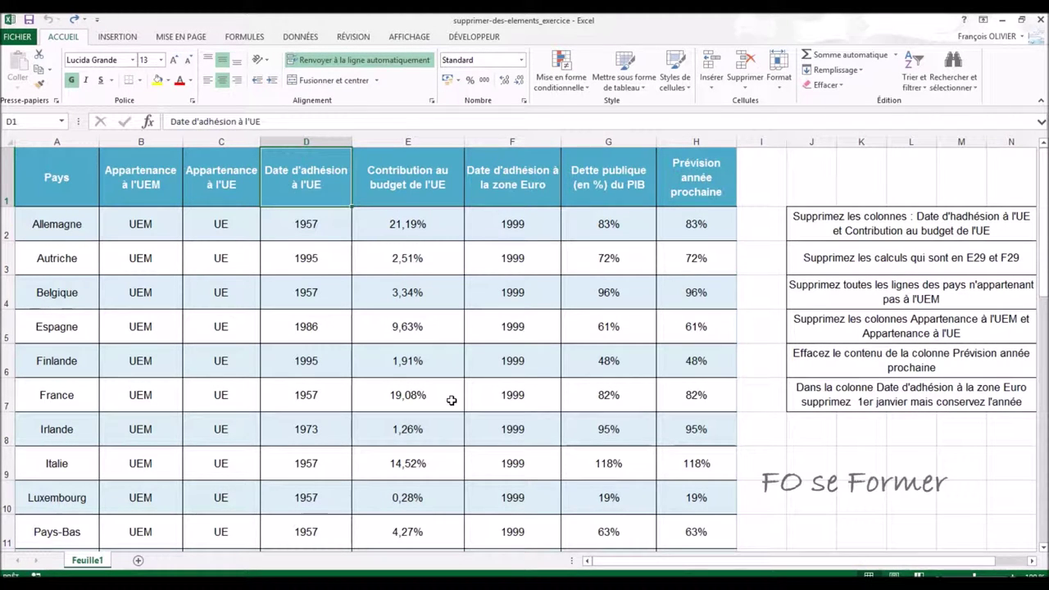
- Check Finlande's unrounded contribution, the first instruction, and the join-date and contribution headers
left_click(399, 372)
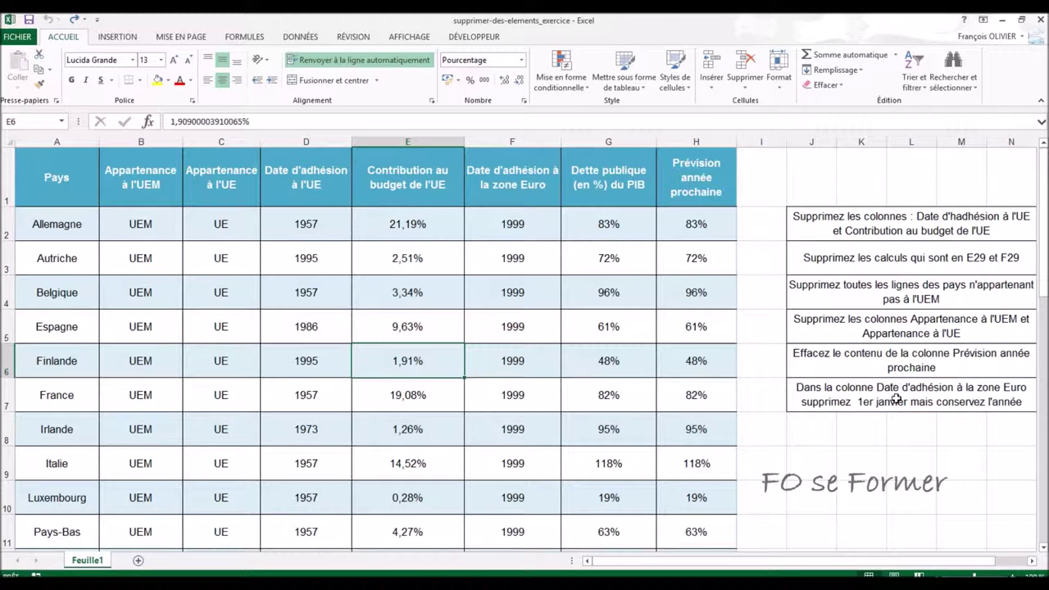
left_click(913, 219)
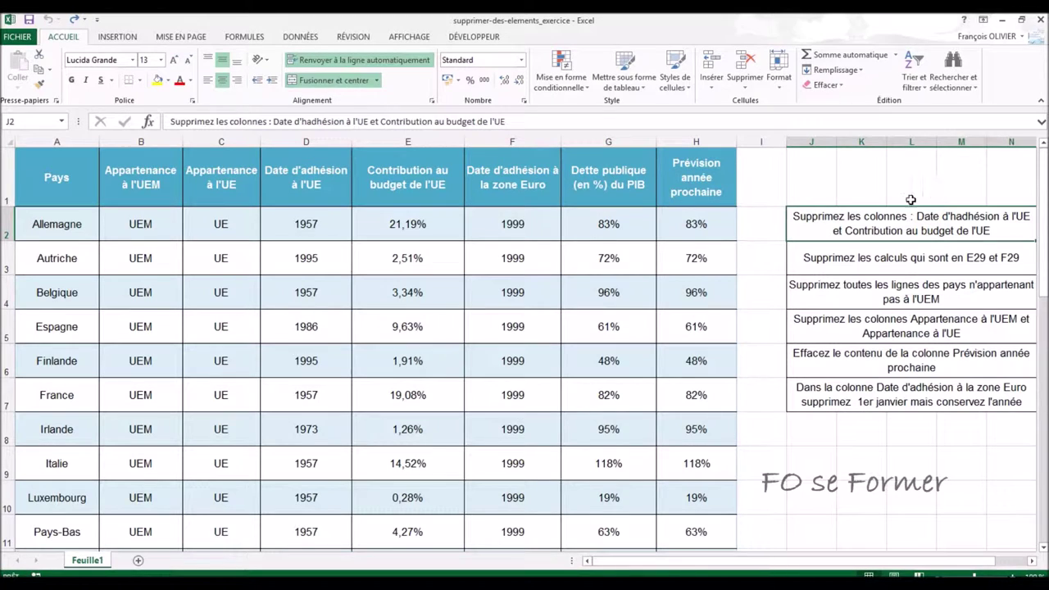
left_click(317, 175)
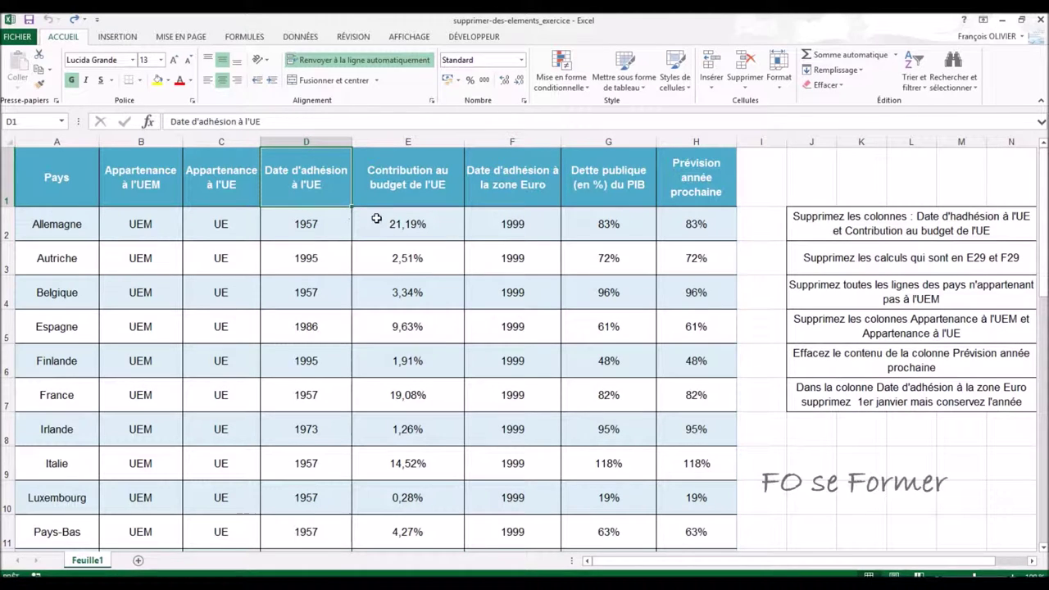
left_click(412, 185)
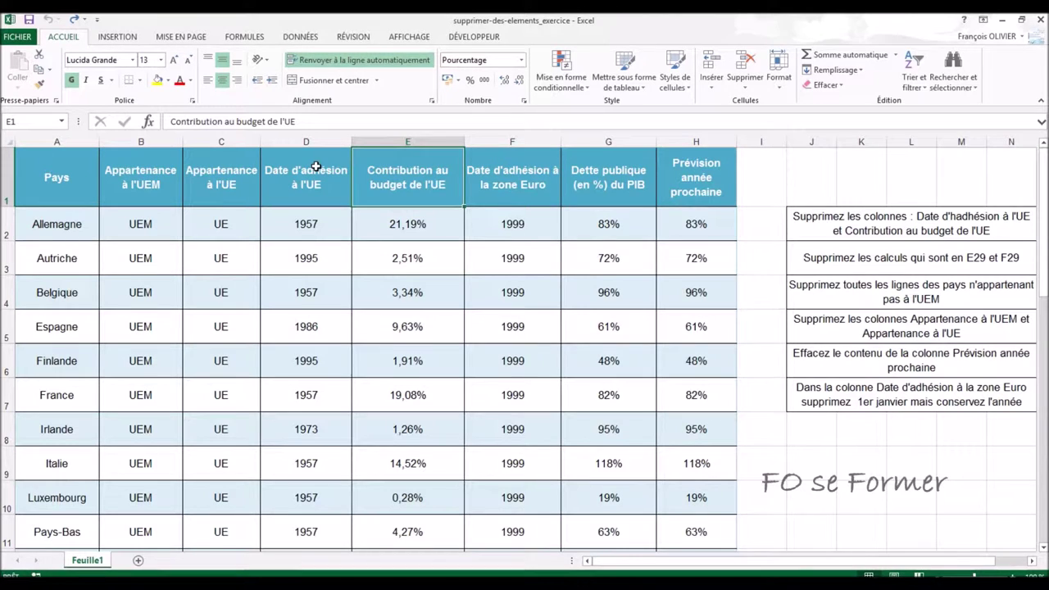
left_click(313, 168)
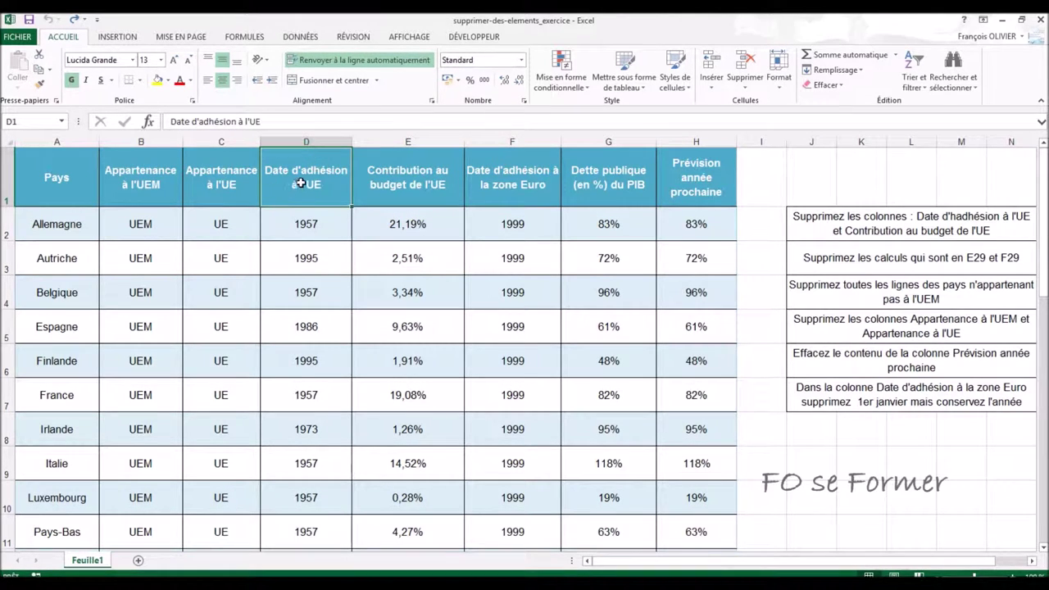
- Look at Suède's join year at the end of the table
scroll(294, 187, "down", 1)
scroll(295, 188, "down", 3)
scroll(300, 191, "down", 2)
scroll(300, 191, "down", 2)
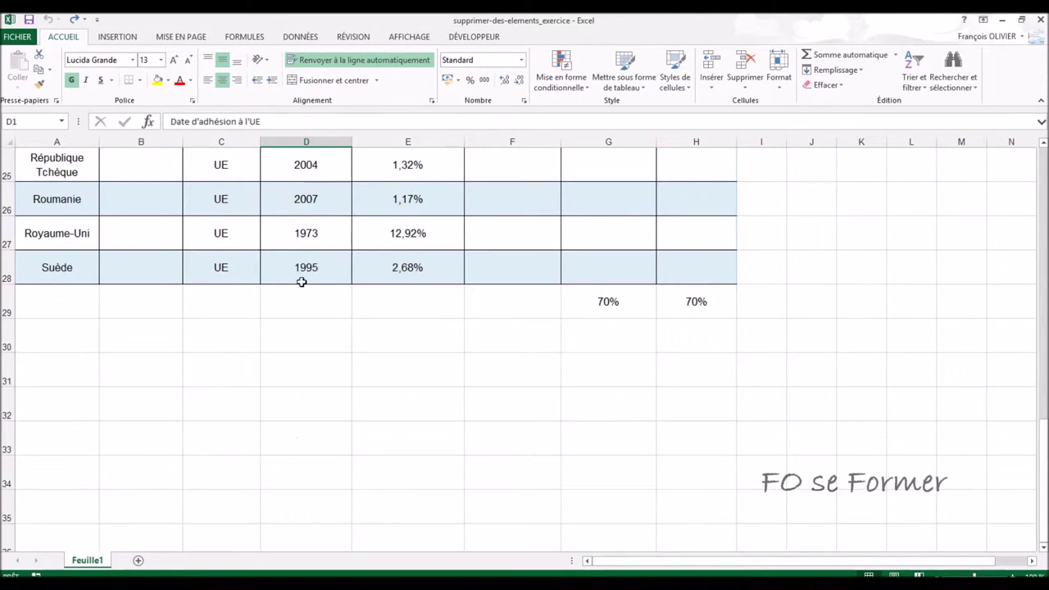
left_click(311, 260)
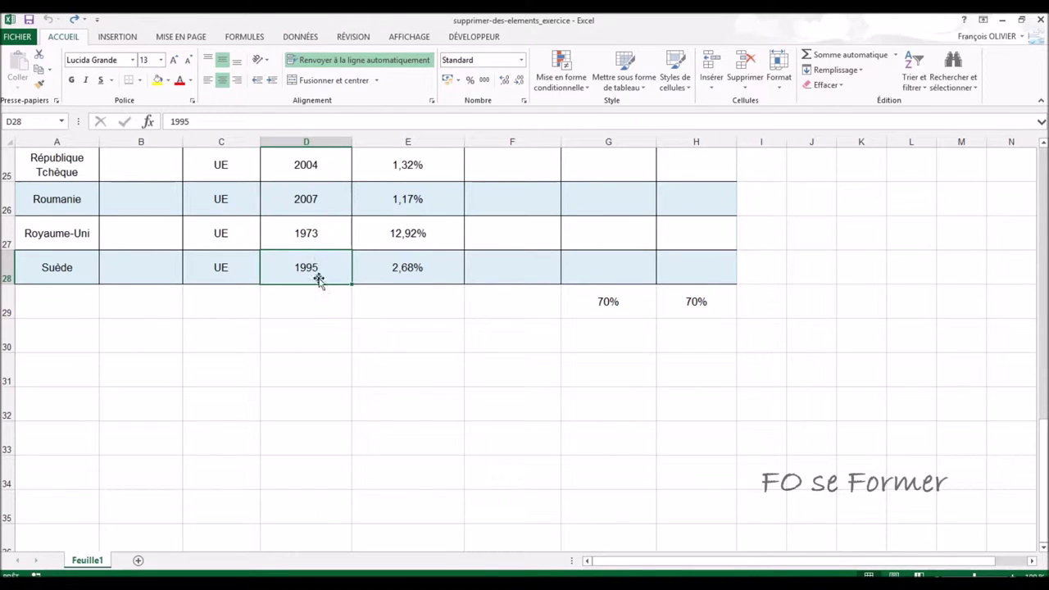
scroll(319, 349, "up", 4)
scroll(320, 349, "up", 4)
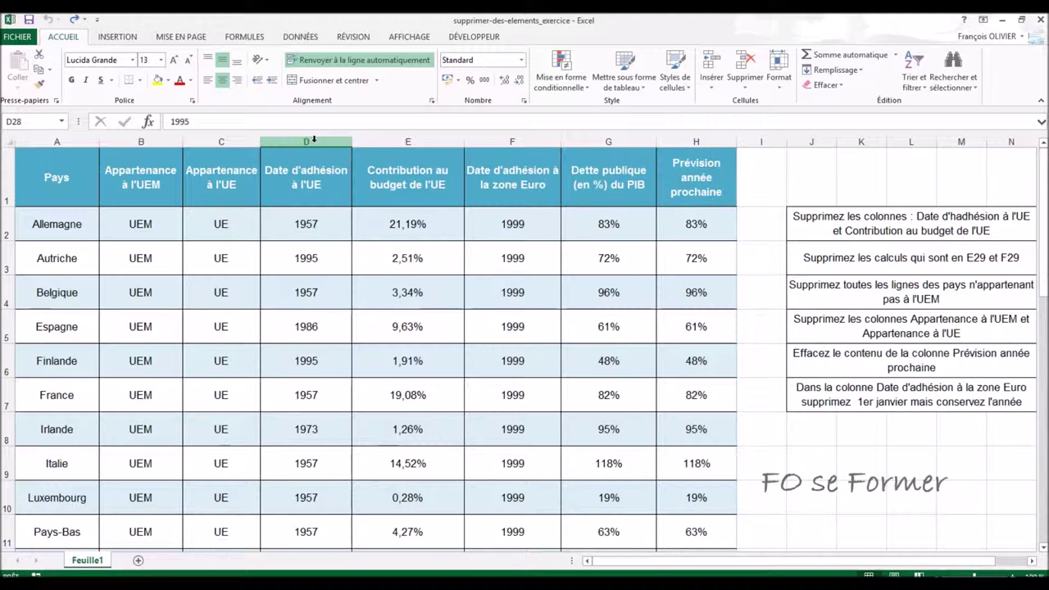
- Delete only the Date d'adhésion à l'UE column, then undo that deletion
left_click(313, 140)
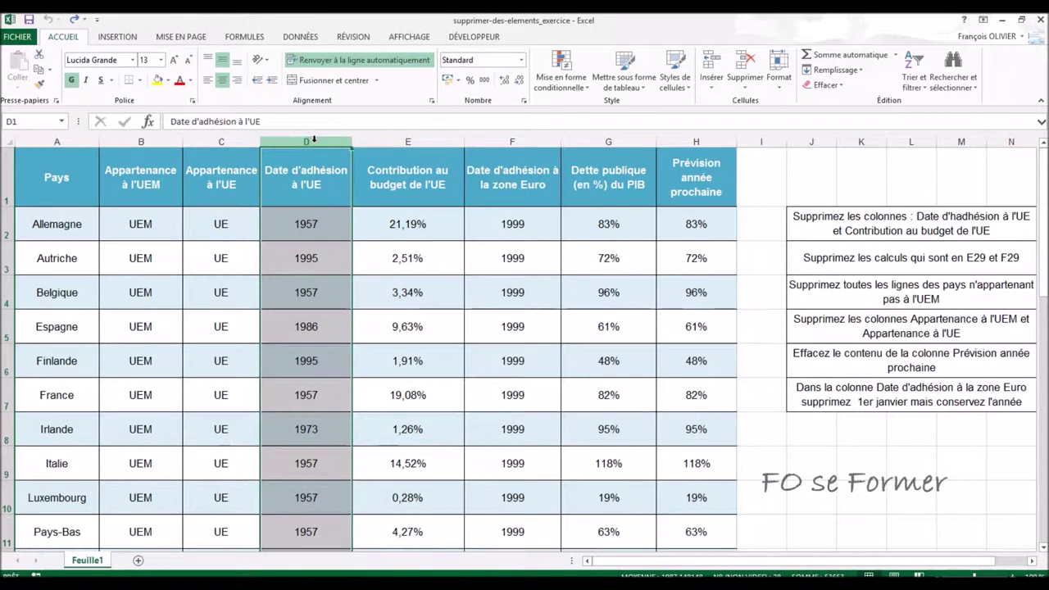
scroll(311, 199, "down", 1)
scroll(311, 199, "down", 2)
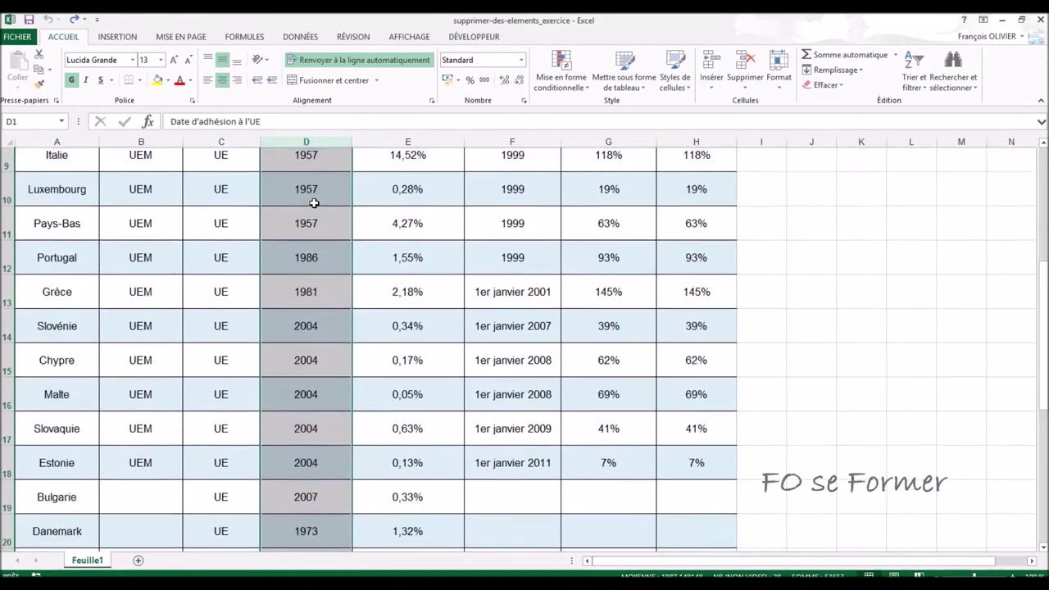
scroll(311, 199, "down", 3)
scroll(314, 203, "down", 2)
scroll(314, 203, "down", 1)
scroll(314, 204, "down", 1)
scroll(315, 205, "up", 1)
scroll(315, 204, "up", 2)
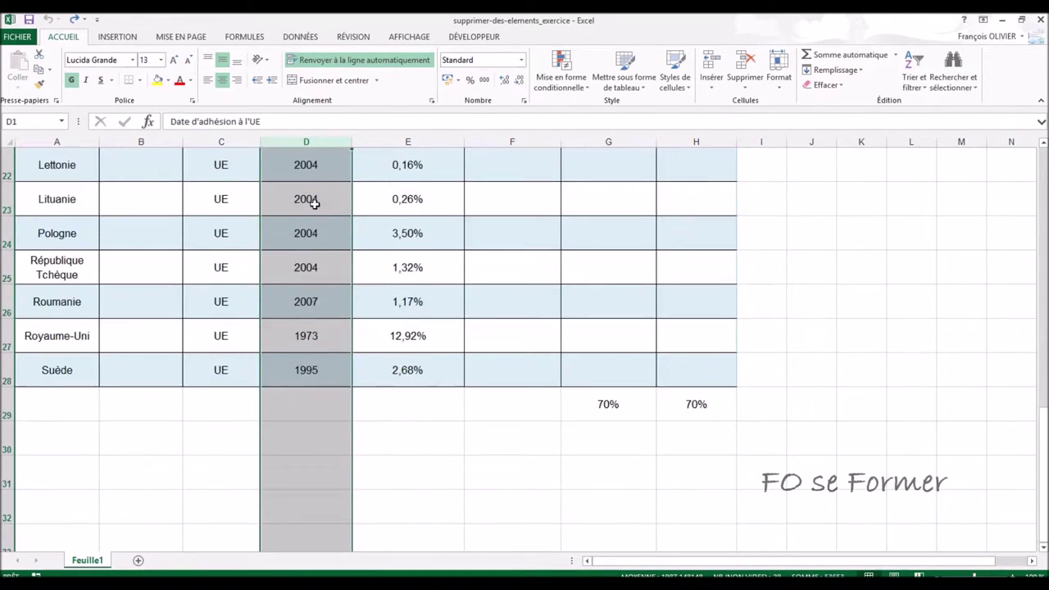
scroll(314, 204, "up", 4)
scroll(315, 204, "up", 3)
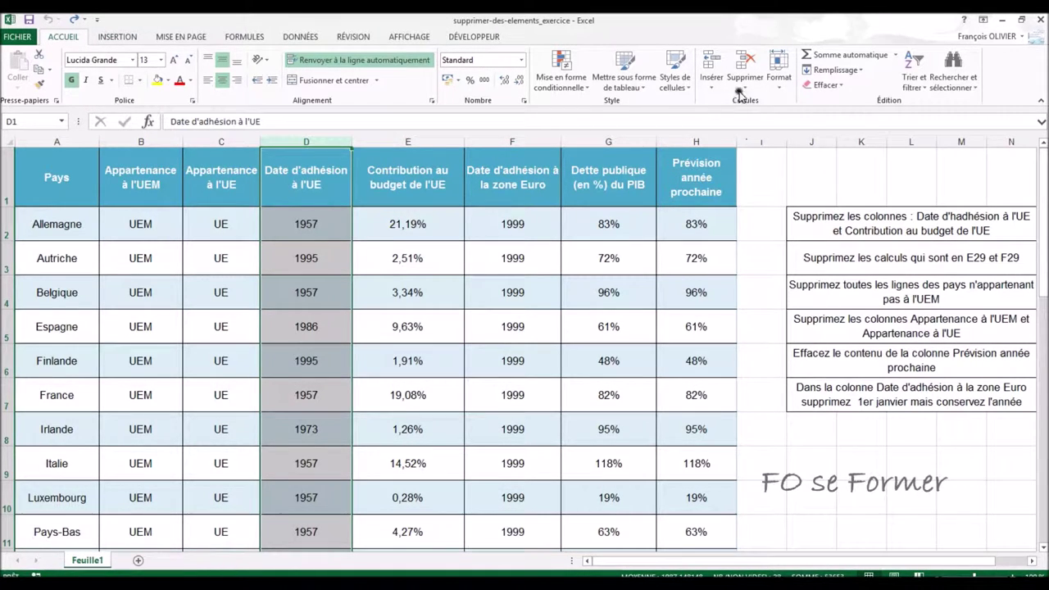
left_click(746, 64)
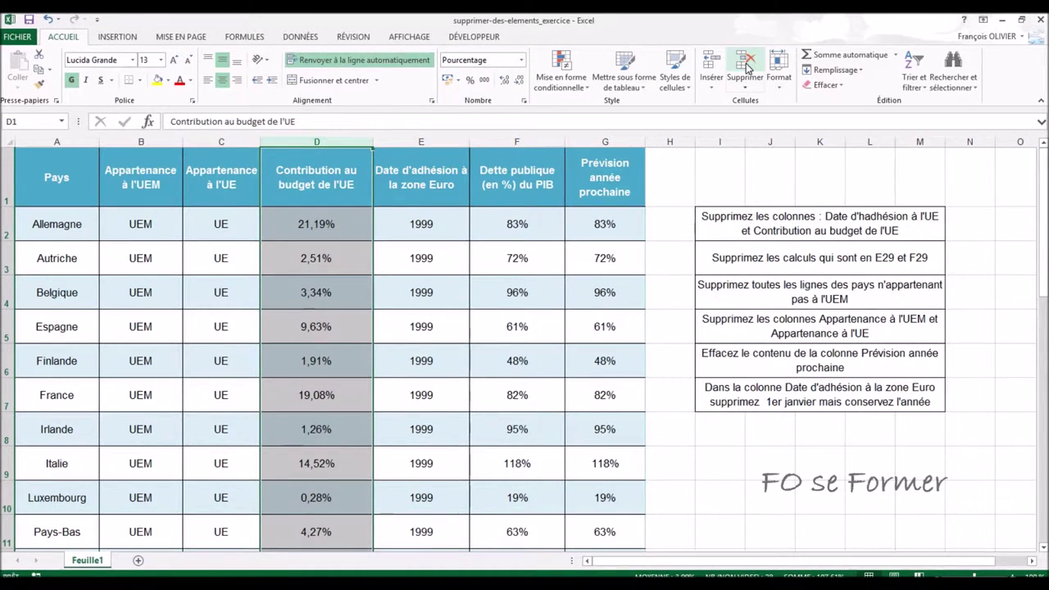
key("ctrl+z")
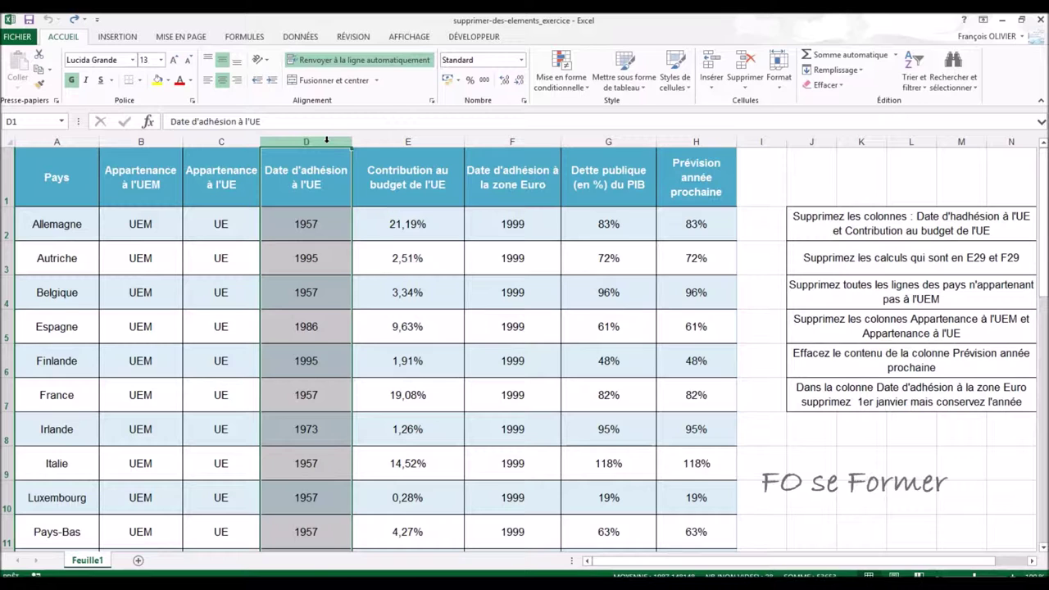
- Select the Date d'adhésion à l'UE and Contribution au budget de l'UE columns together and delete them
left_click_drag(327, 141, 326, 141)
left_click_drag(326, 141, 402, 143)
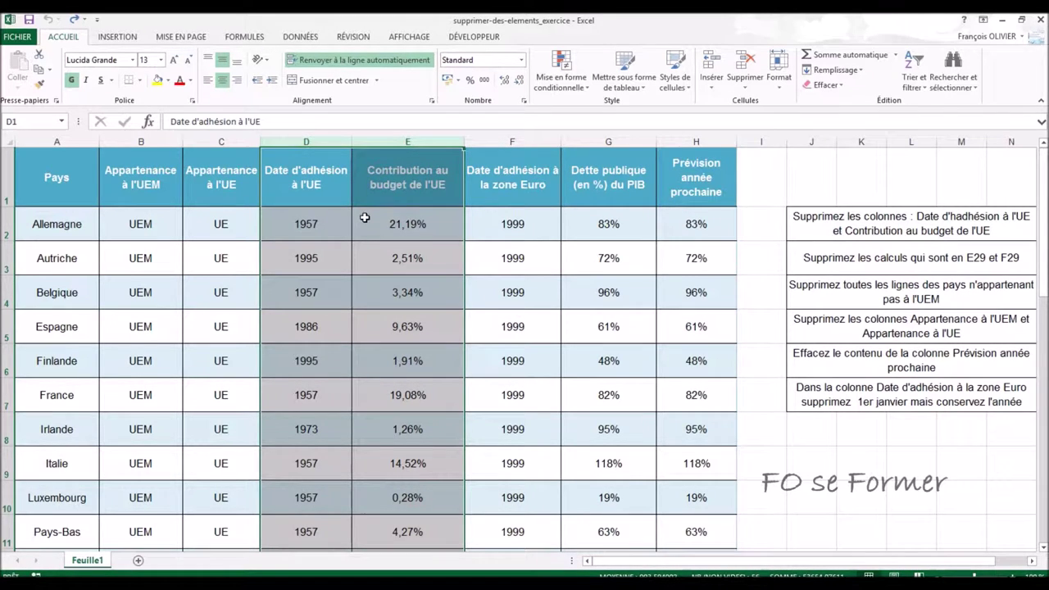
scroll(365, 219, "down", 3)
scroll(366, 224, "down", 2)
scroll(366, 227, "down", 1)
scroll(395, 304, "down", 2)
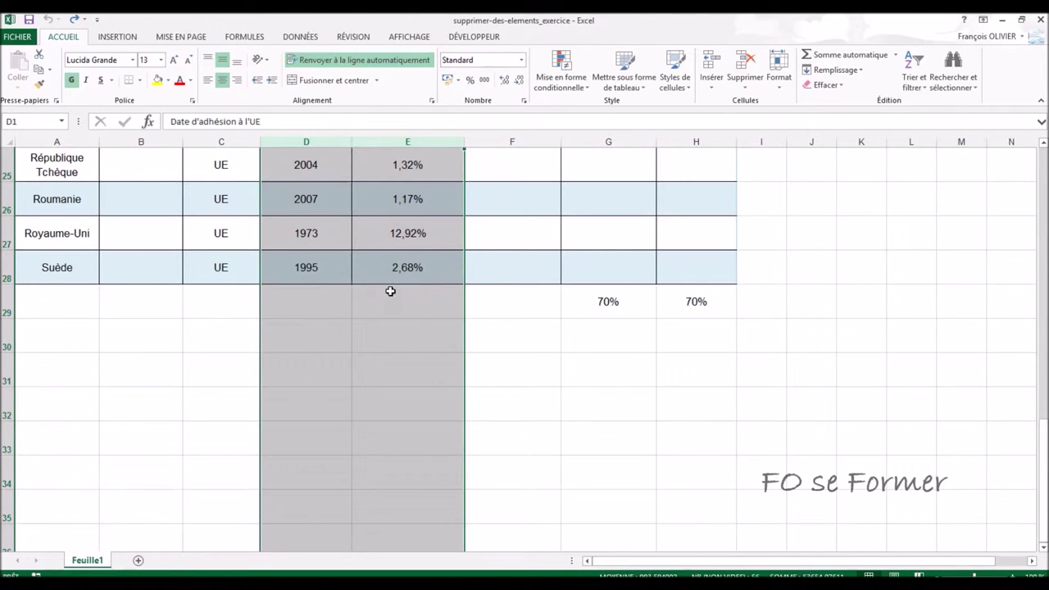
scroll(384, 314, "up", 5)
scroll(383, 314, "up", 3)
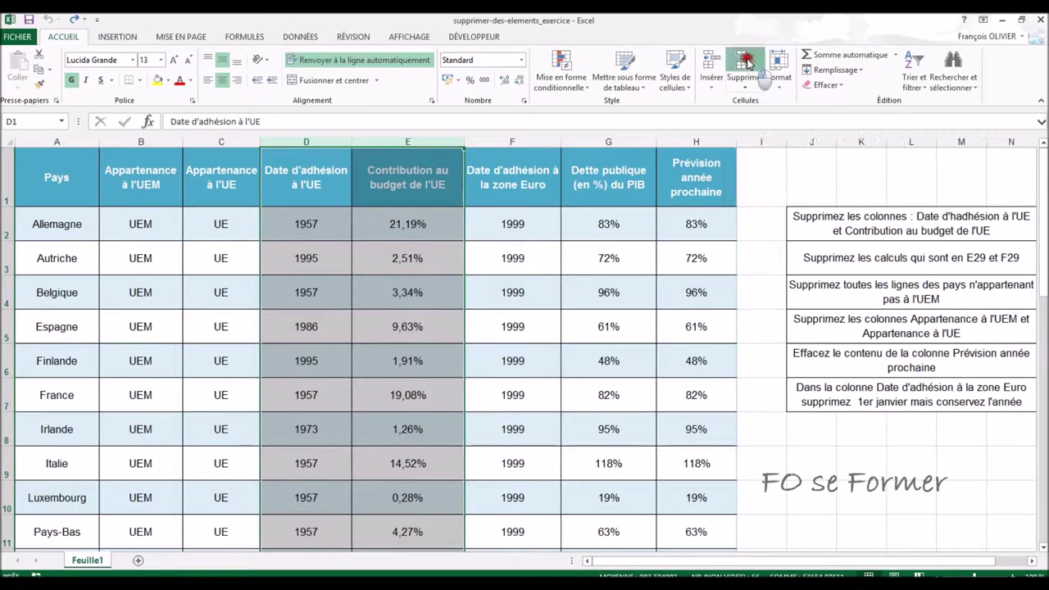
left_click(746, 62)
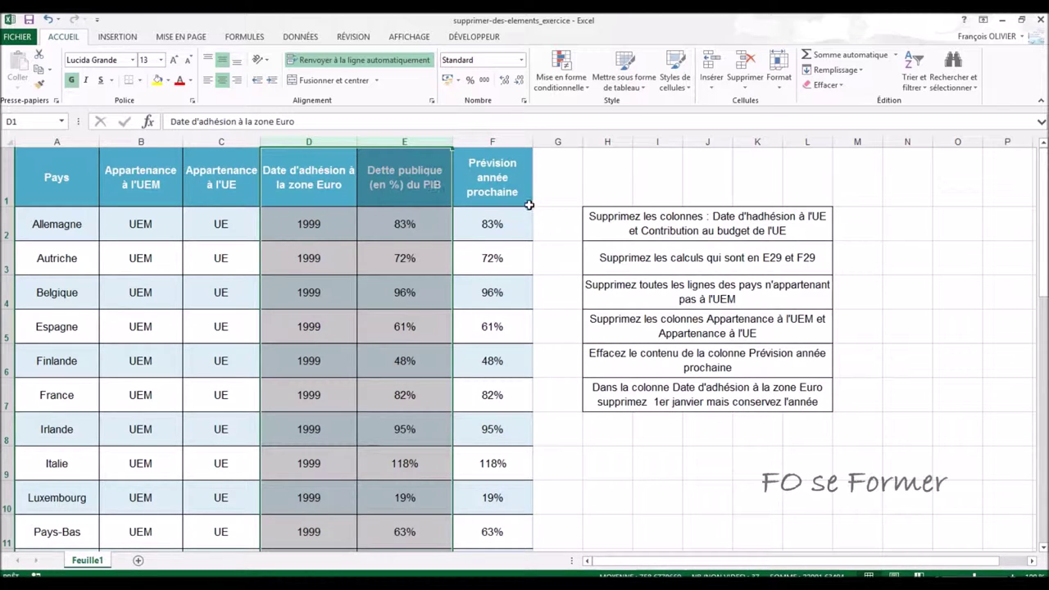
left_click(621, 258)
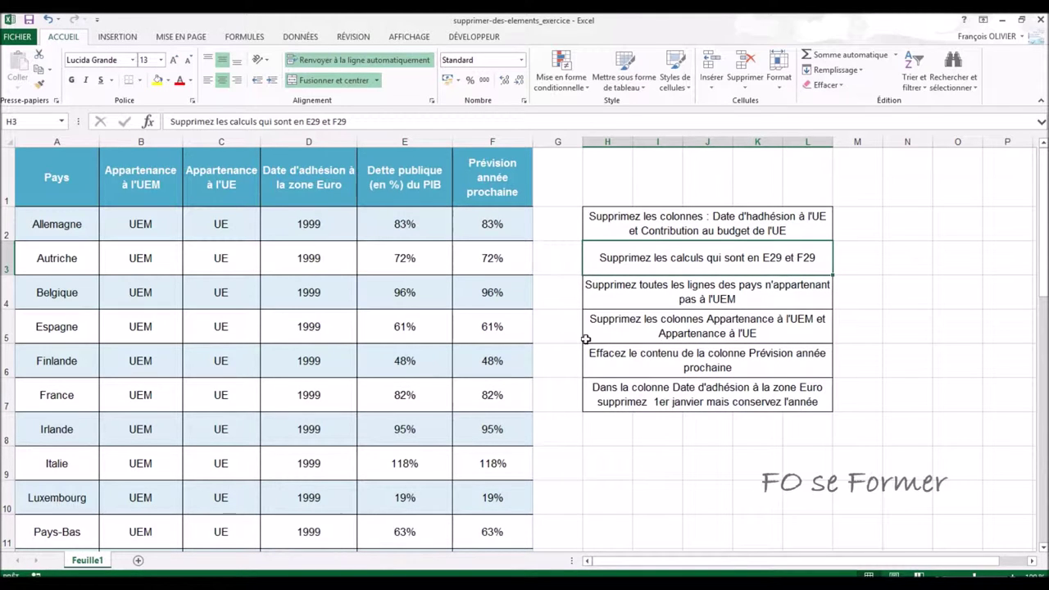
- Select the two average results in E29:F29 and delete them, leaving row 29 blank
scroll(496, 347, "down", 1)
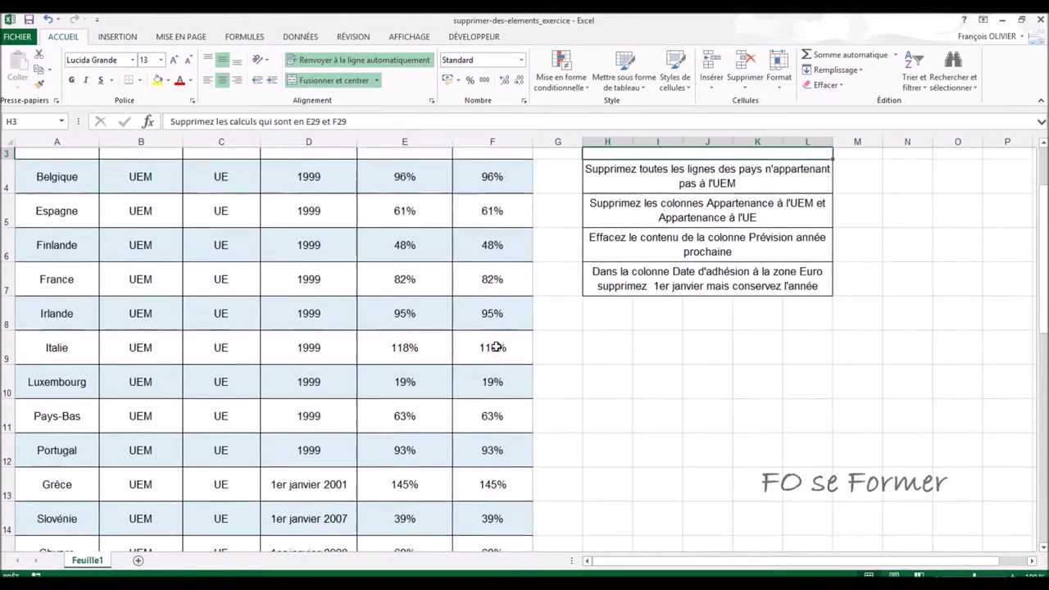
scroll(497, 348, "down", 1)
scroll(496, 349, "down", 2)
scroll(495, 350, "down", 2)
scroll(495, 351, "down", 1)
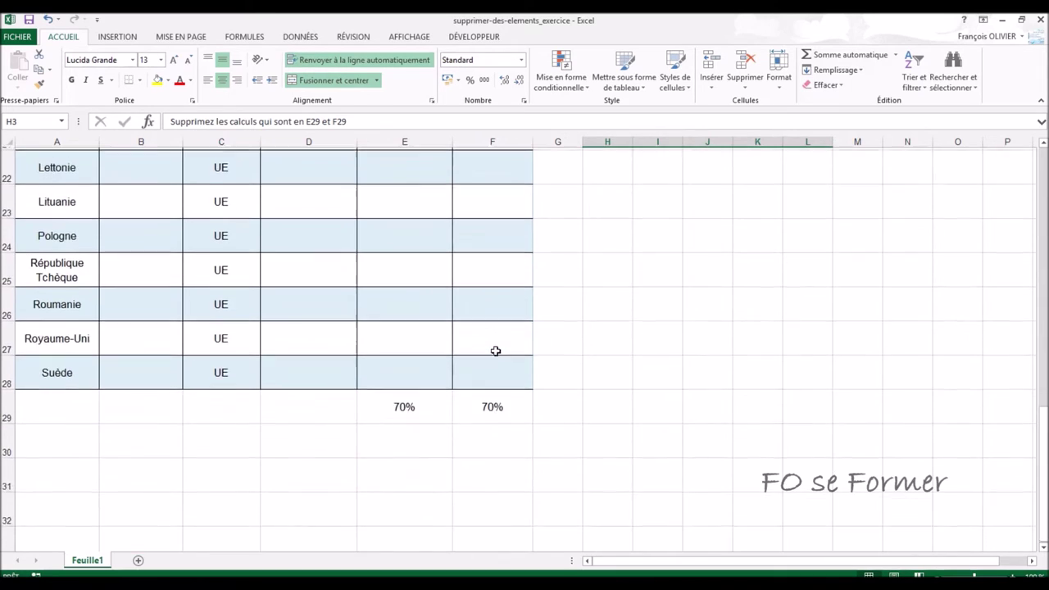
scroll(495, 352, "down", 1)
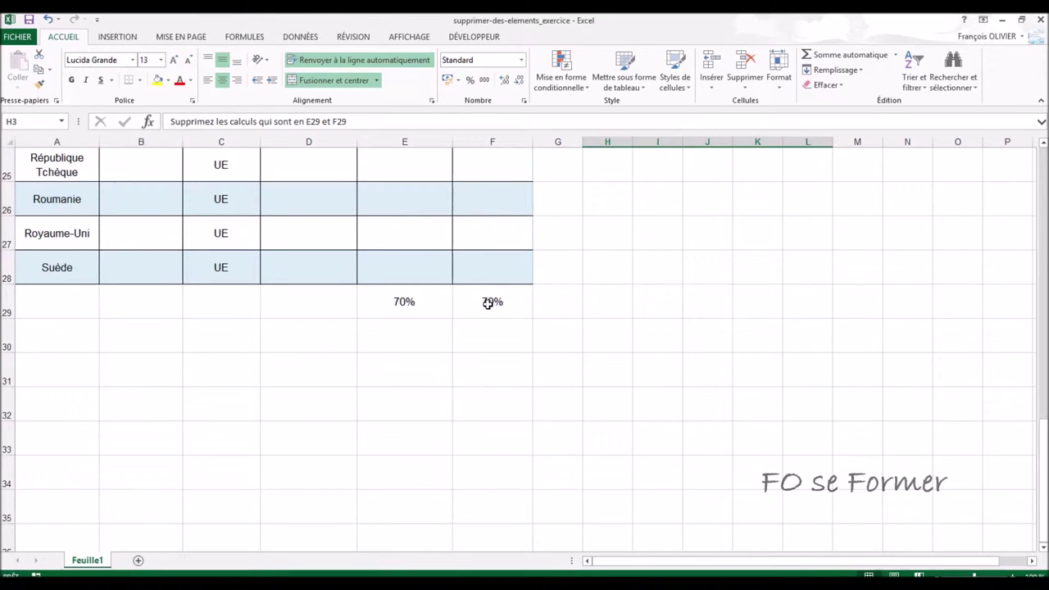
left_click(423, 301)
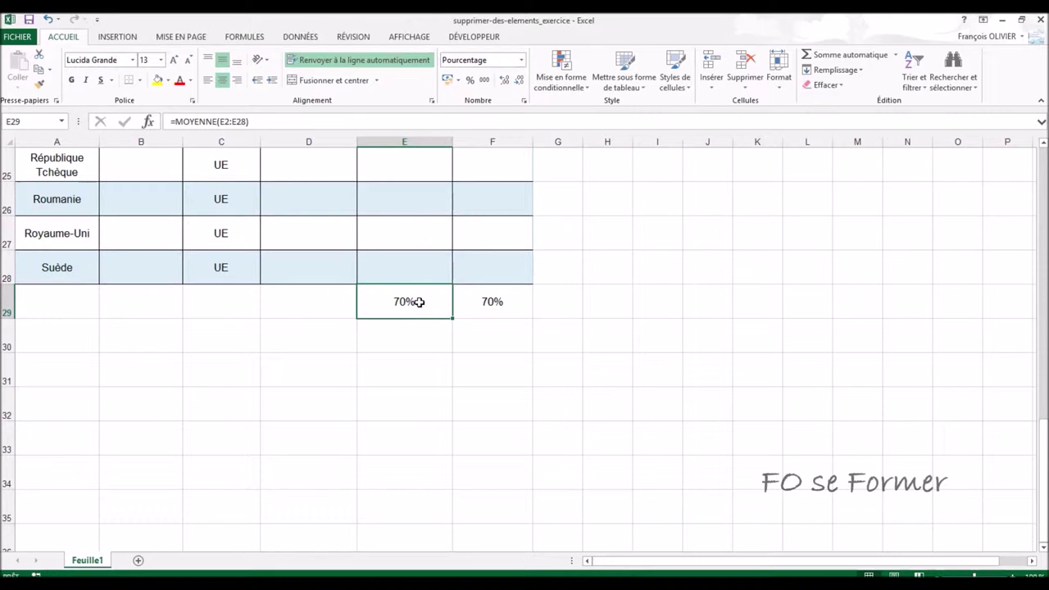
left_click(419, 302)
left_click_drag(419, 302, 481, 303)
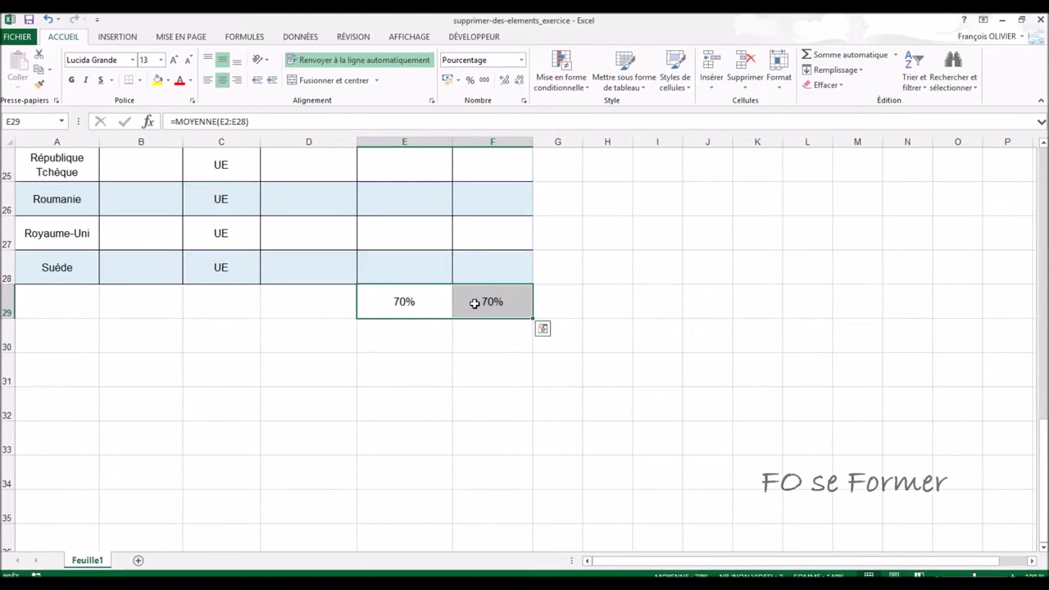
key("Delete")
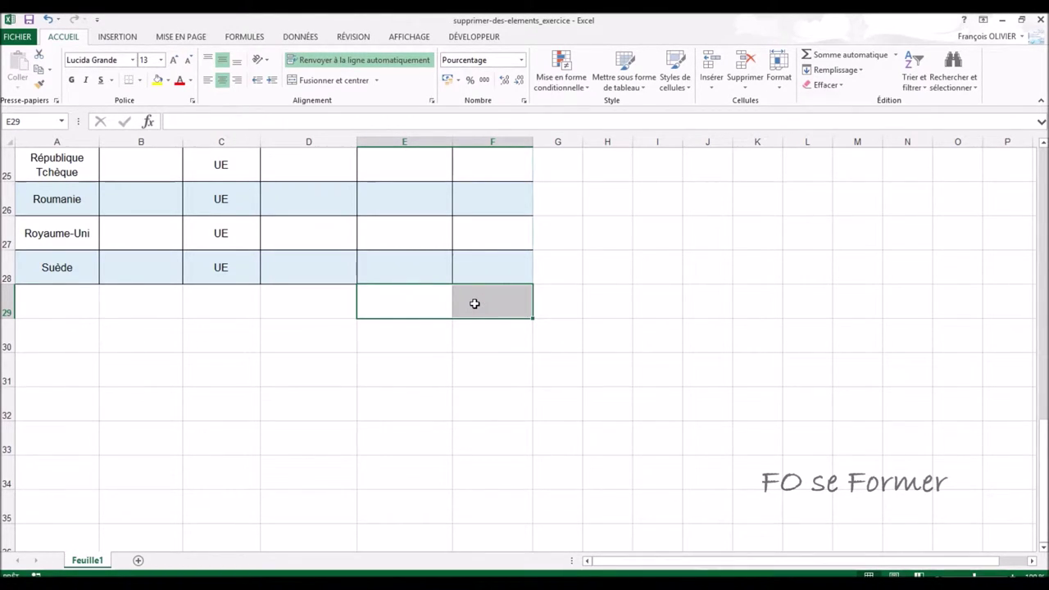
scroll(475, 303, "up", 1)
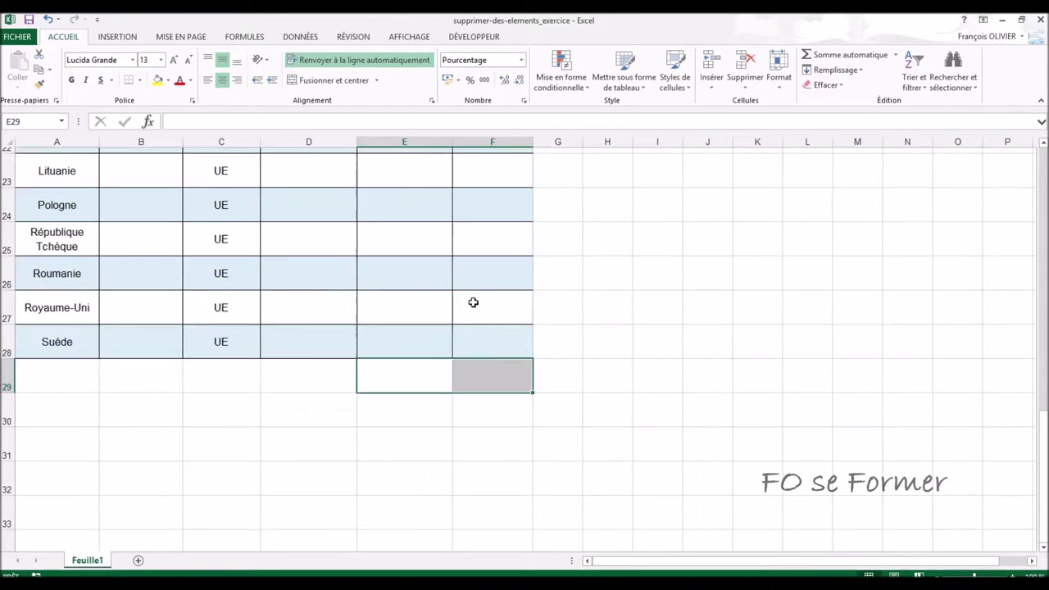
scroll(474, 303, "up", 3)
scroll(474, 303, "up", 2)
scroll(472, 302, "up", 2)
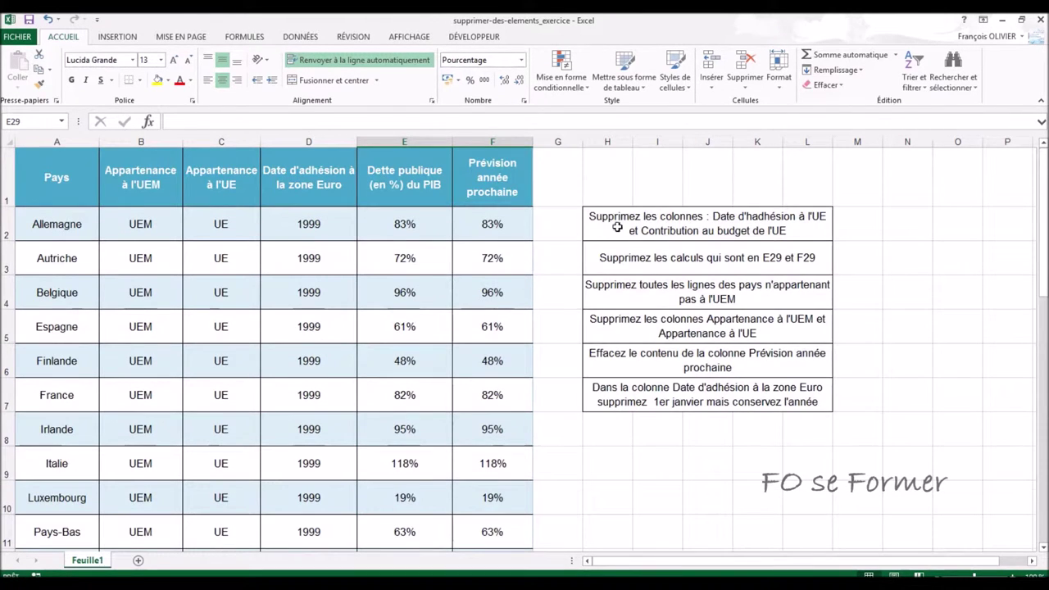
- Select rows 19 to 28, Bulgarie through Suède, and delete them
left_click(649, 287)
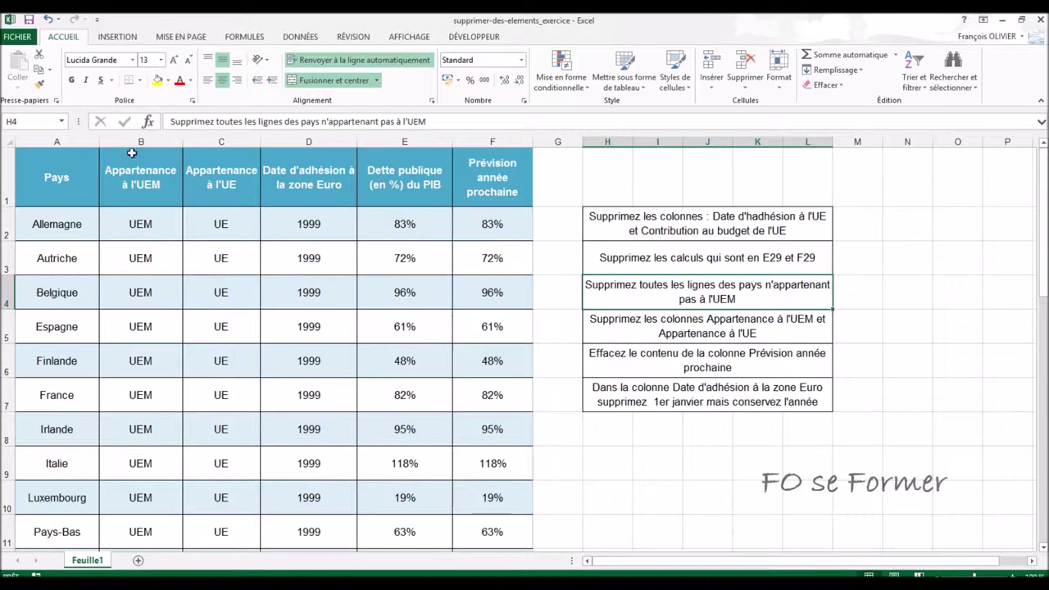
scroll(145, 261, "down", 2)
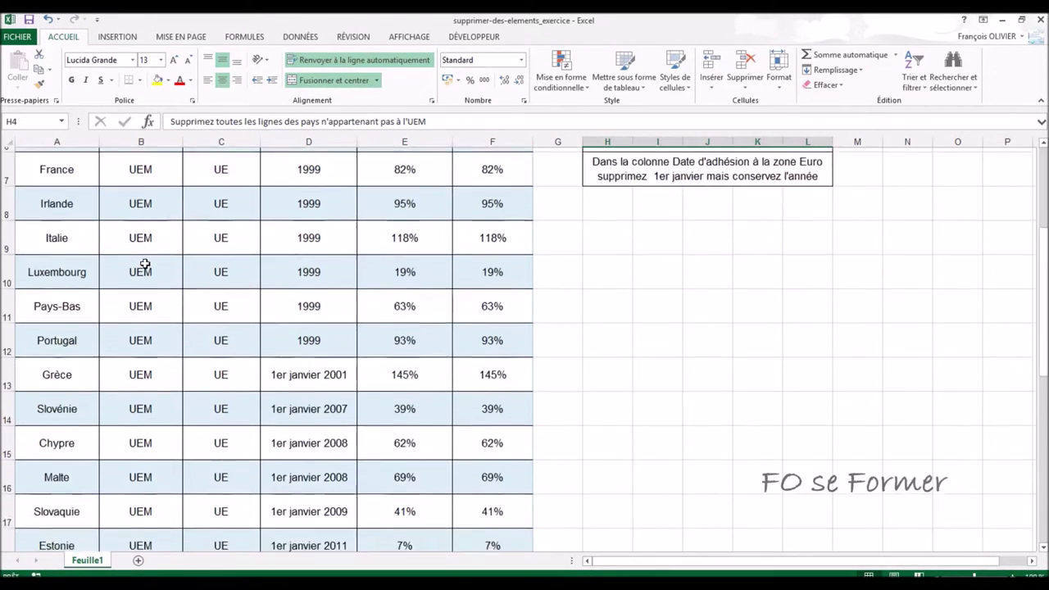
scroll(145, 261, "down", 2)
scroll(145, 261, "down", 2)
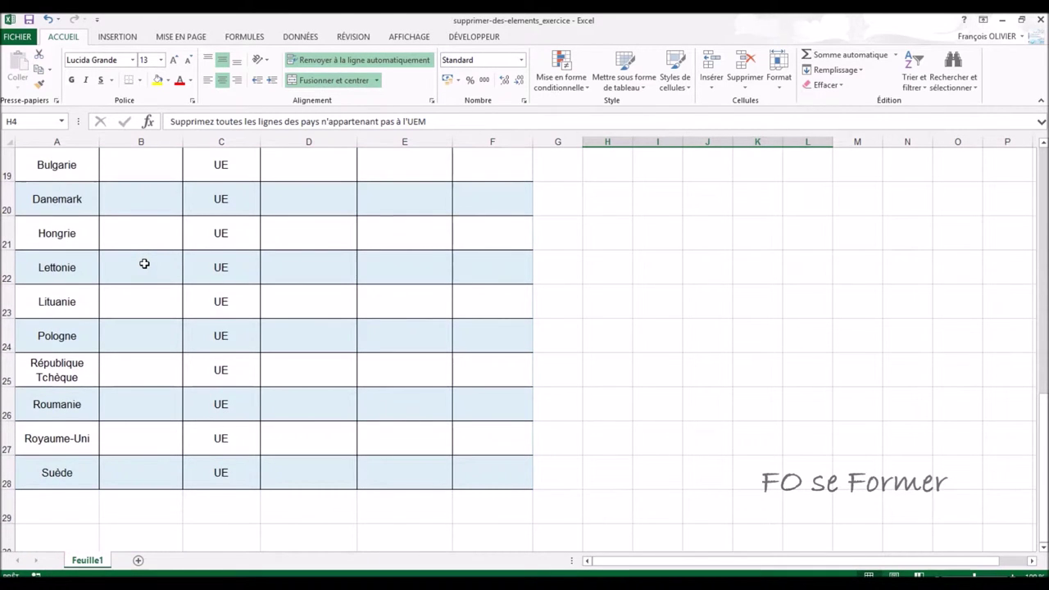
scroll(144, 263, "up", 1)
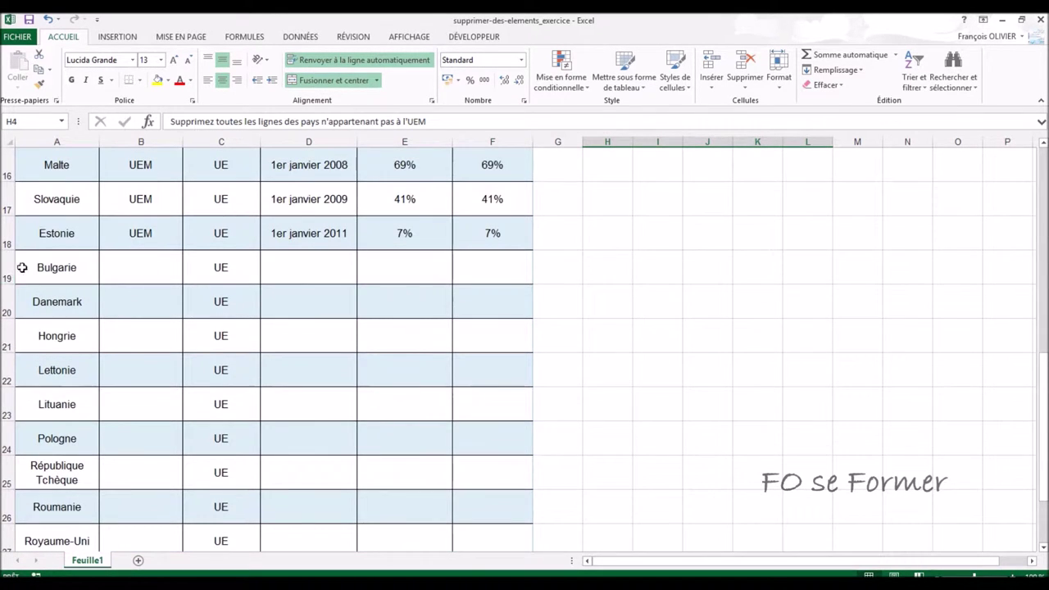
scroll(42, 271, "down", 1)
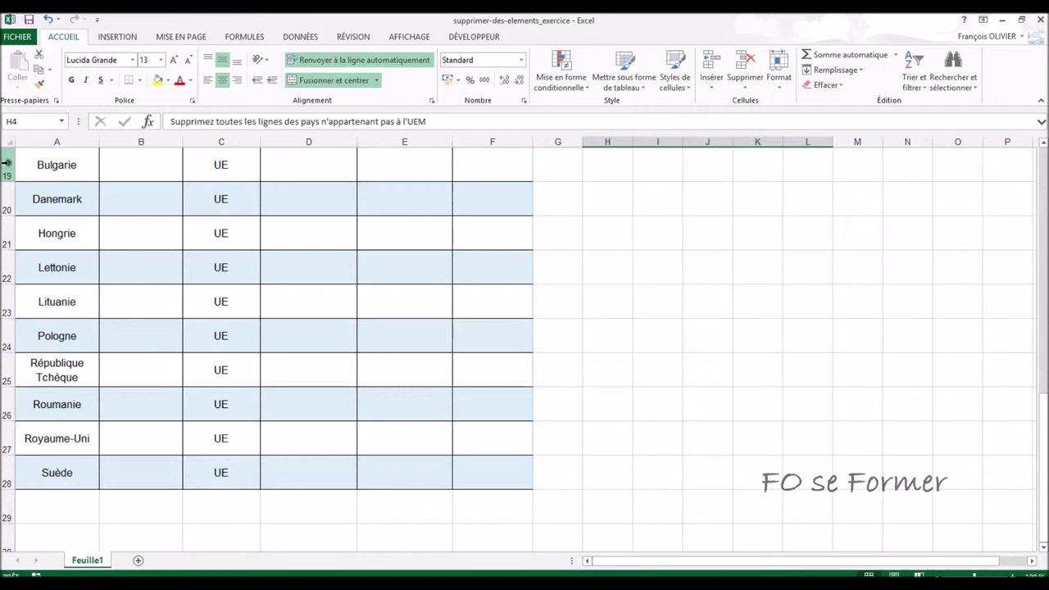
left_click(6, 163)
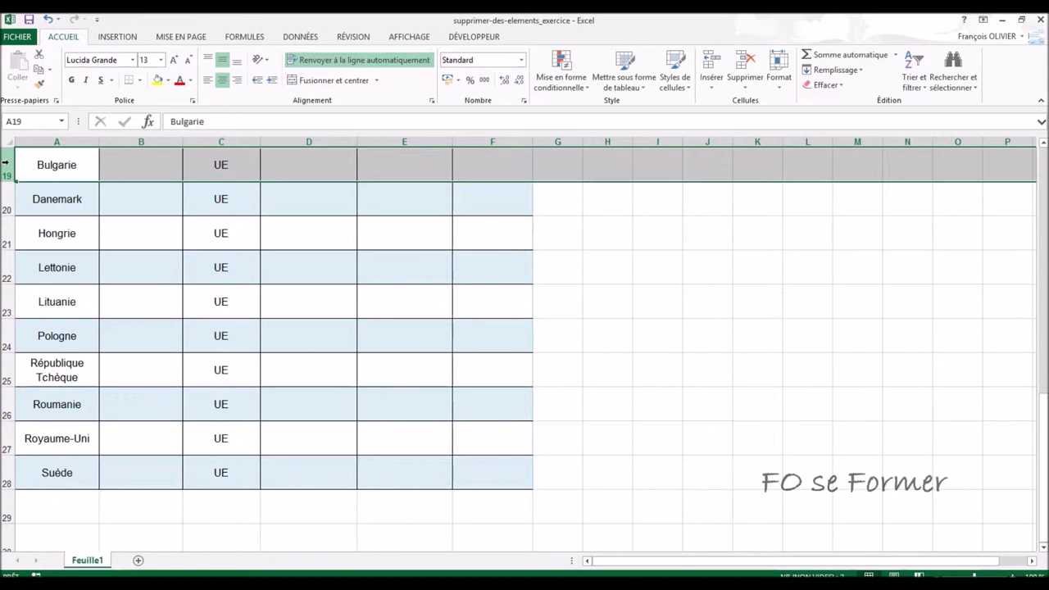
left_click(6, 163)
left_click_drag(6, 164, 6, 333)
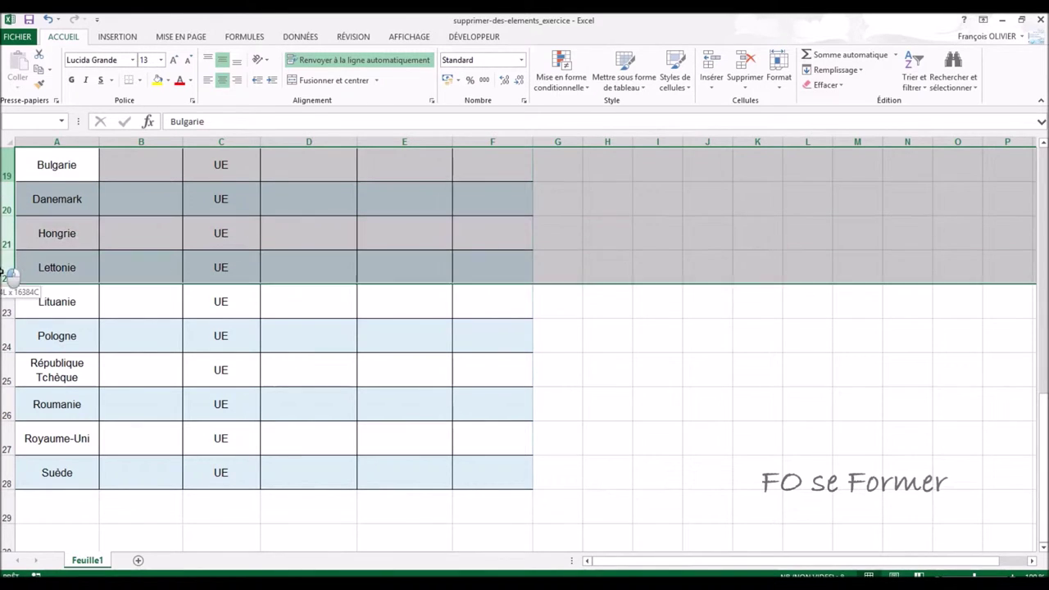
mouse_move(7, 333)
left_mouse_down()
mouse_move(7, 474)
mouse_move(3, 466)
left_mouse_up()
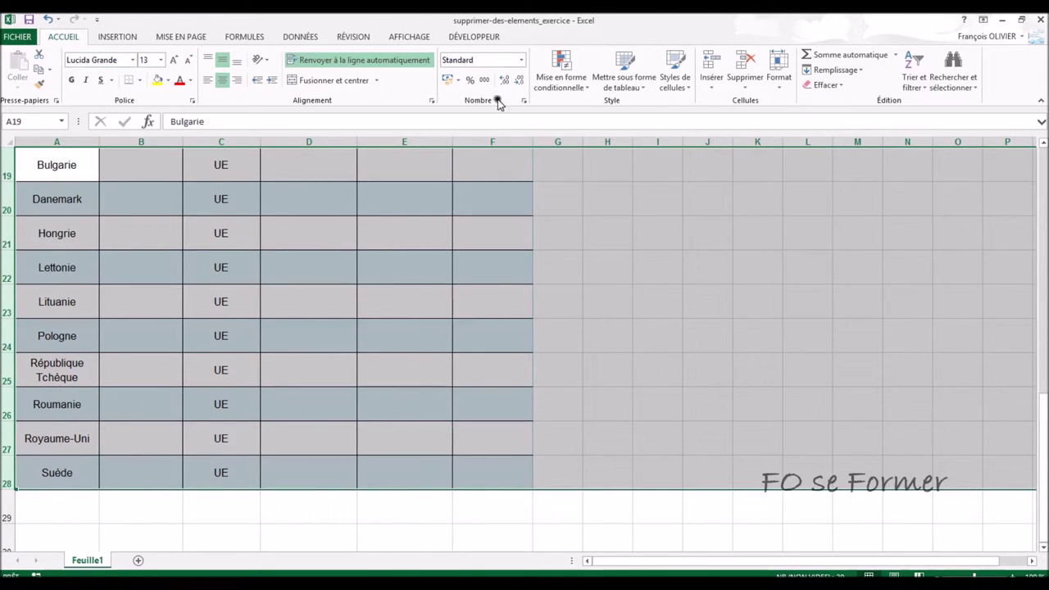
left_click(745, 56)
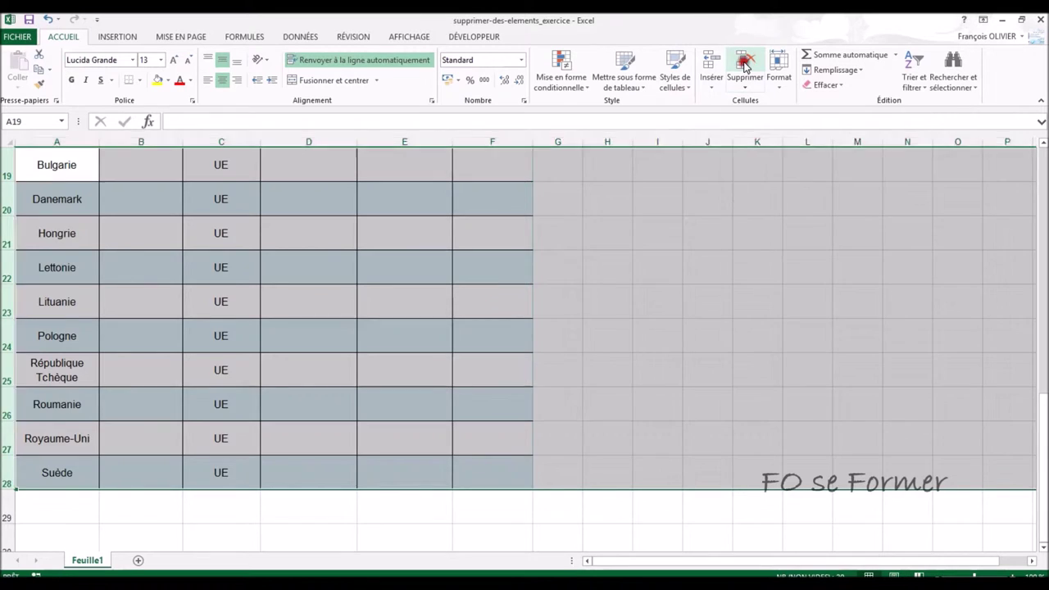
scroll(587, 327, "up", 2)
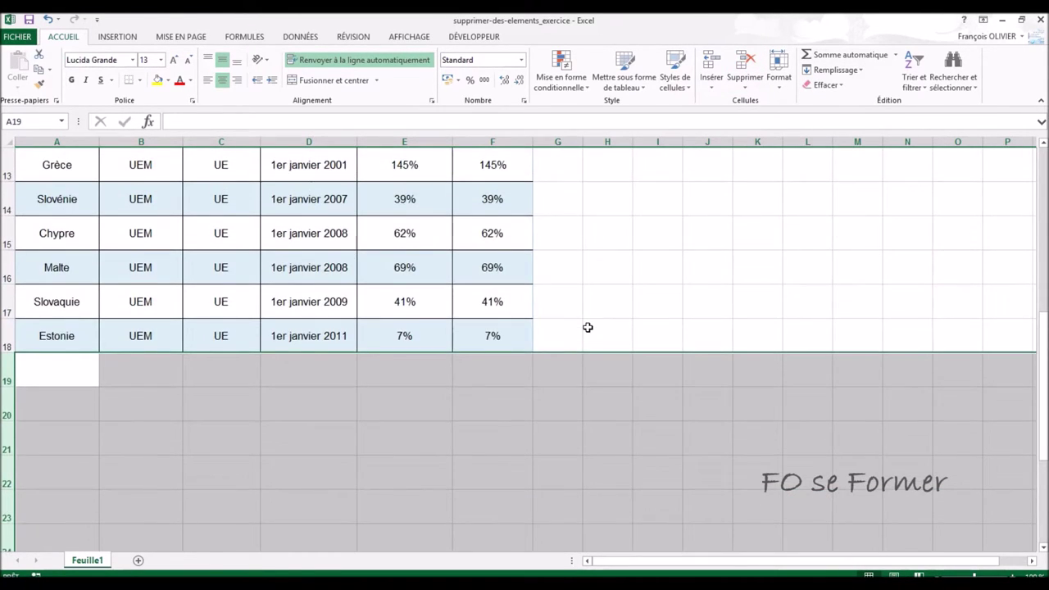
scroll(588, 327, "up", 4)
left_click(666, 356)
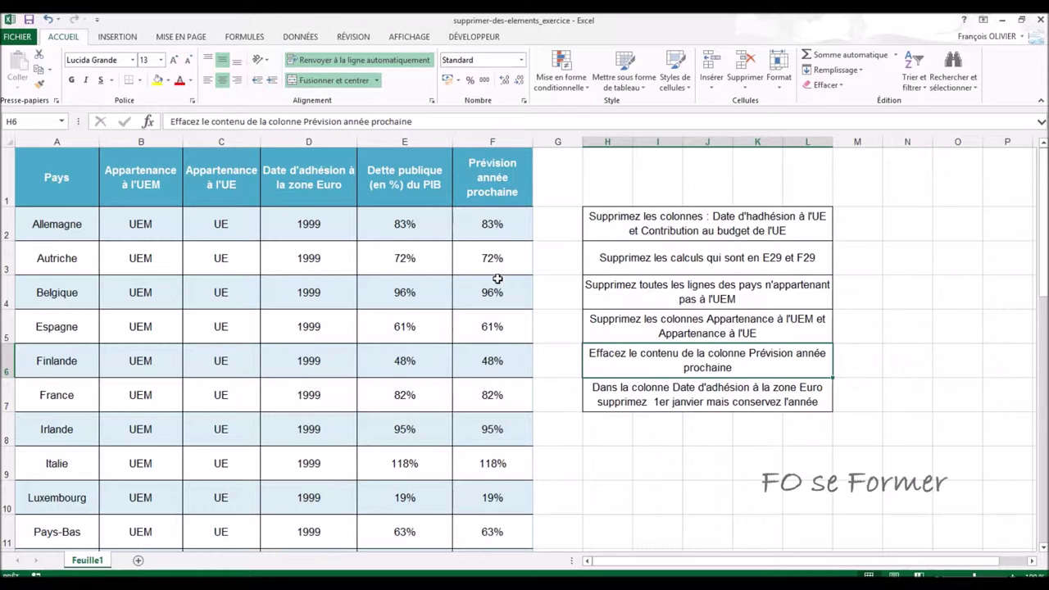
- Select the forecast values F2:F18 and delete them, keeping only the Prévision année prochaine header
left_click(488, 223)
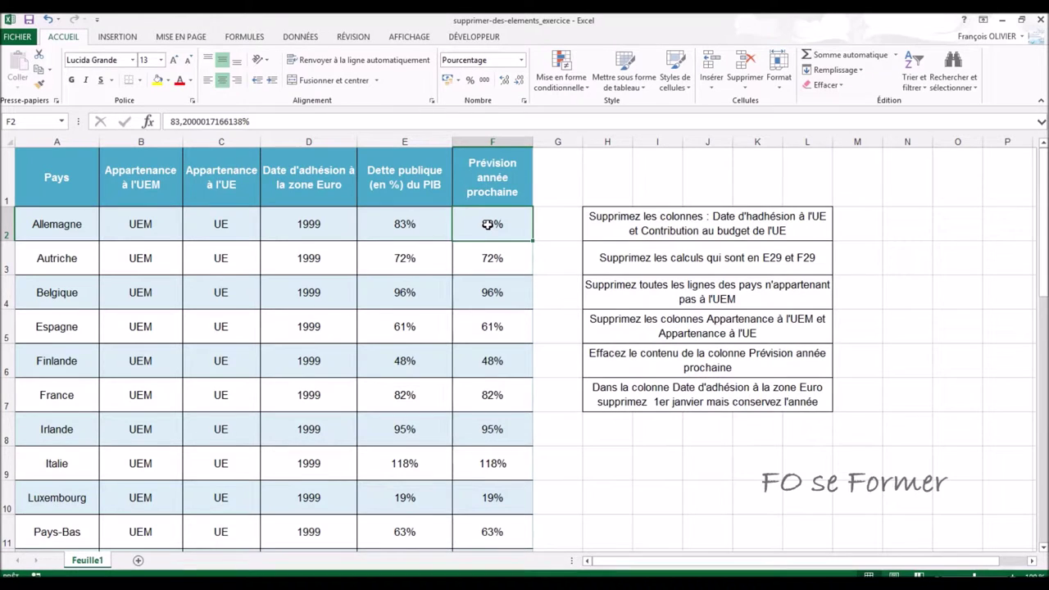
scroll(487, 223, "down", 1)
scroll(488, 224, "down", 2)
scroll(488, 225, "down", 1)
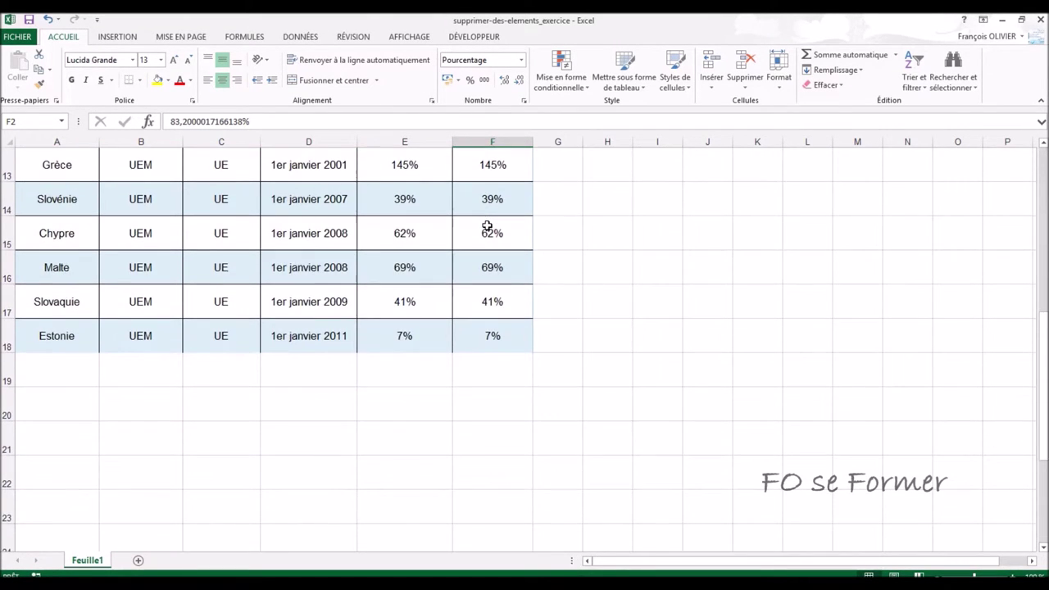
scroll(487, 225, "up", 2)
scroll(488, 223, "up", 2)
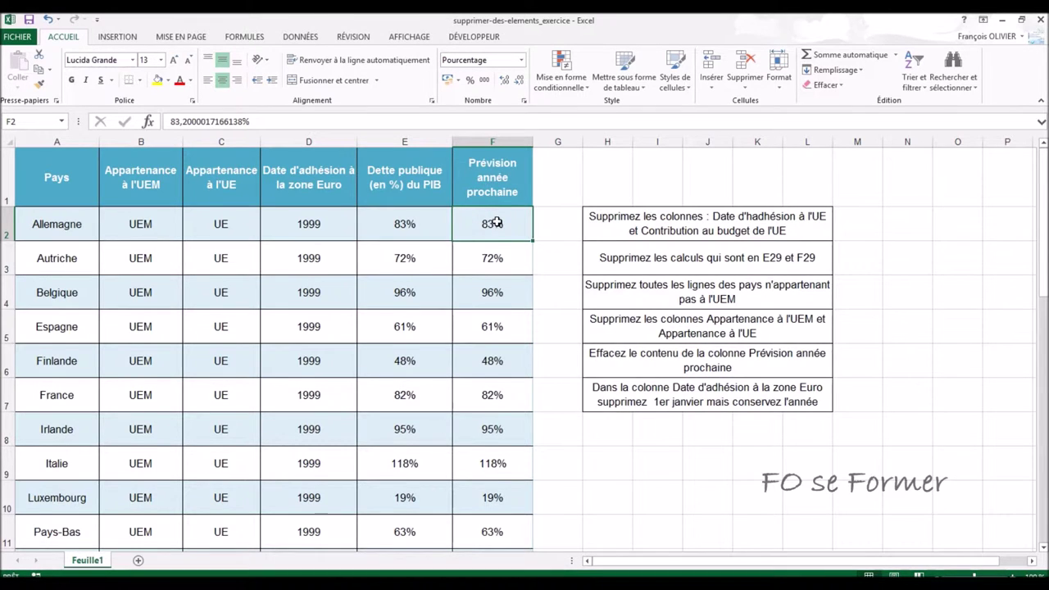
scroll(496, 222, "down", 2)
scroll(497, 227, "down", 2)
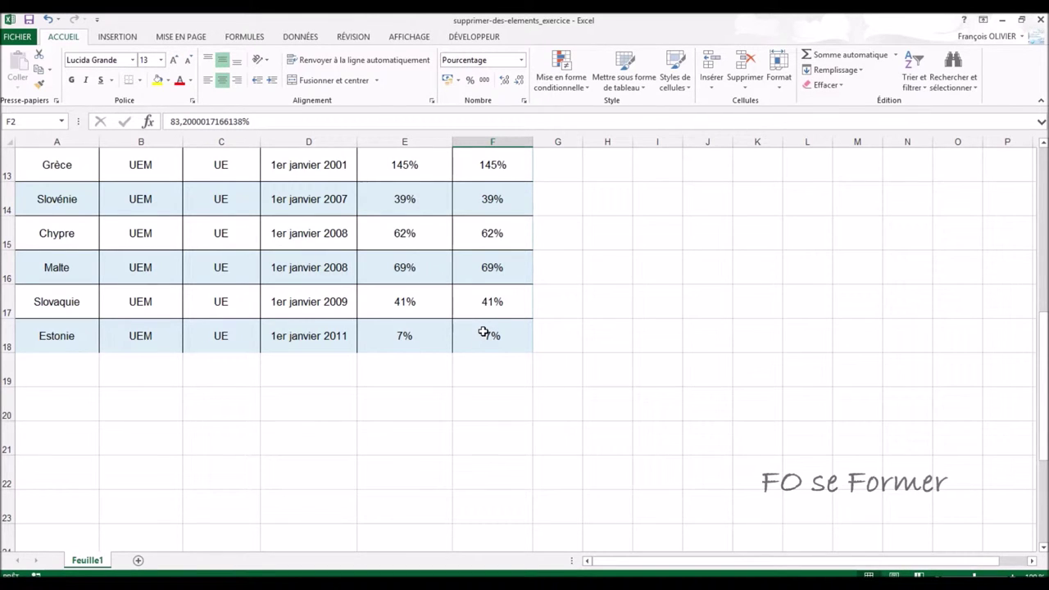
left_click(483, 332, "shift")
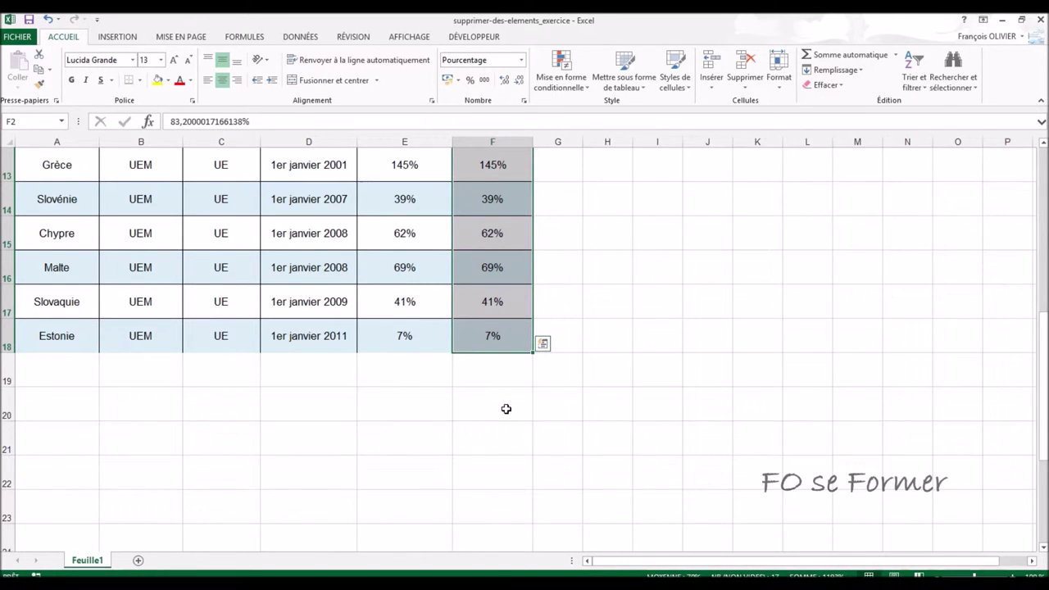
scroll(506, 408, "up", 1)
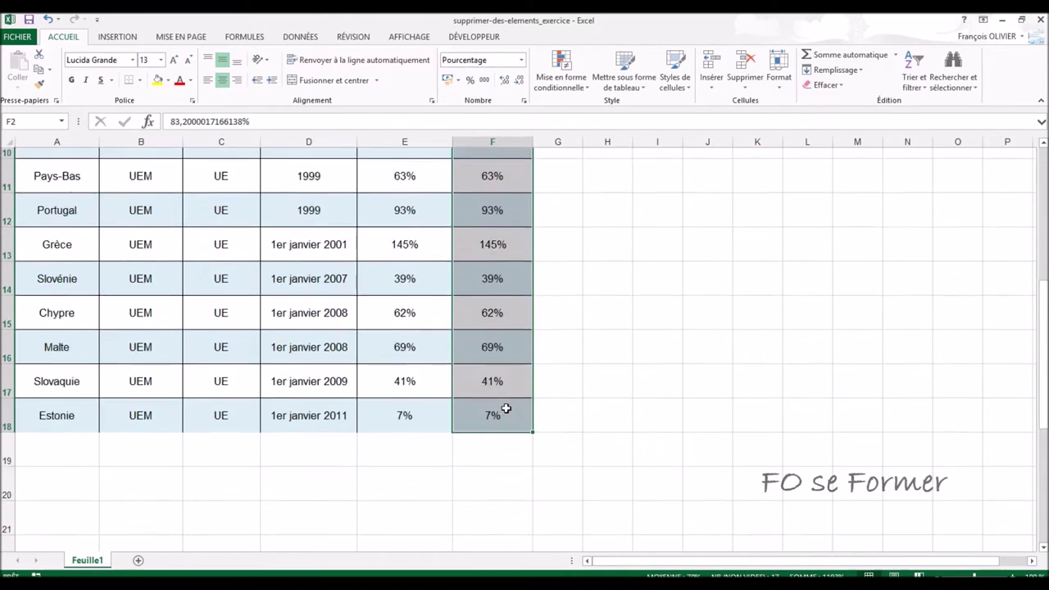
scroll(506, 408, "up", 3)
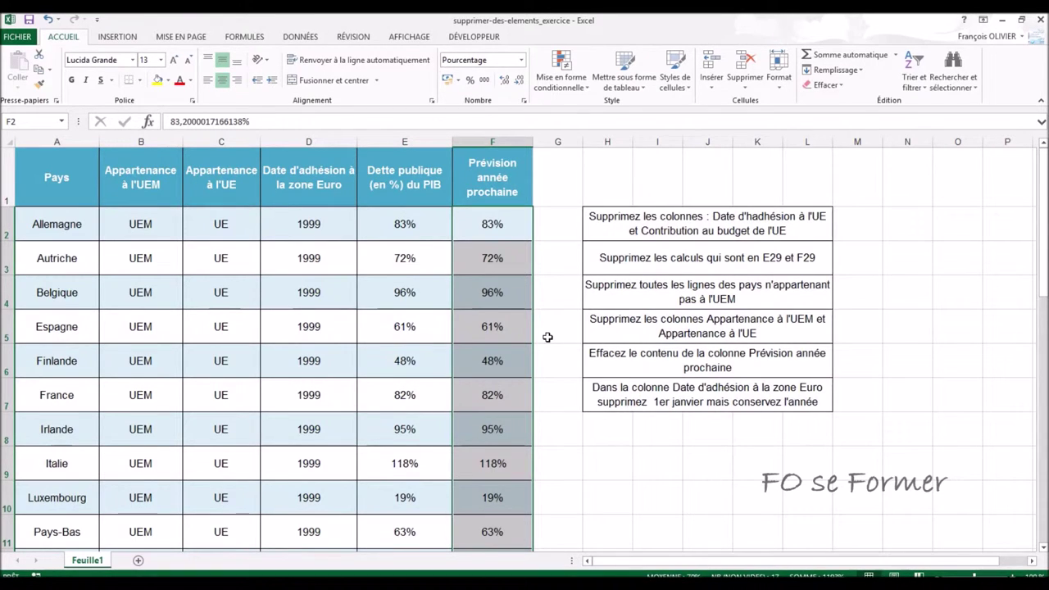
key("Delete")
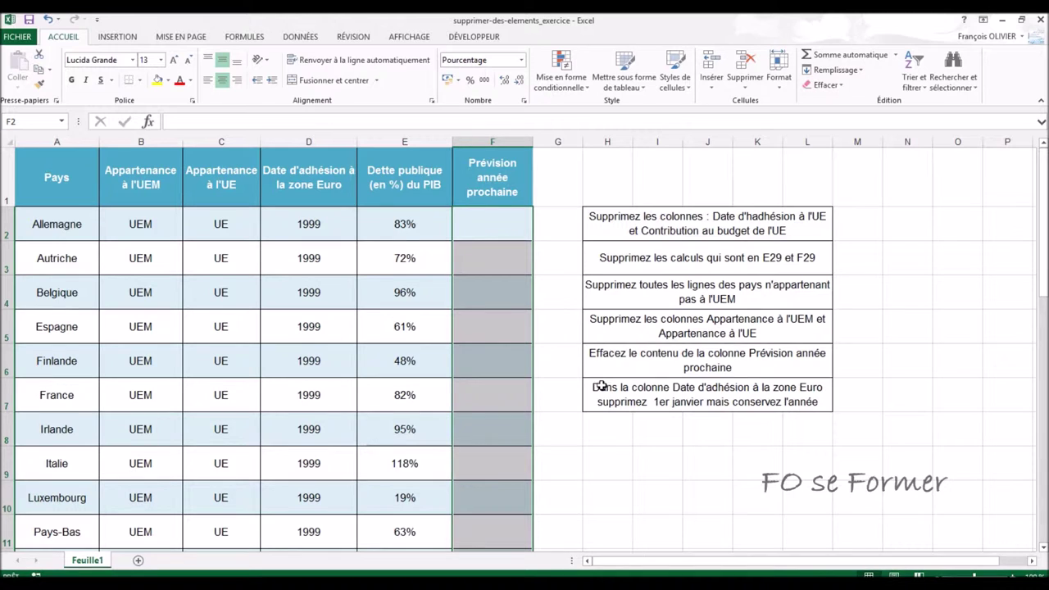
left_click(719, 402)
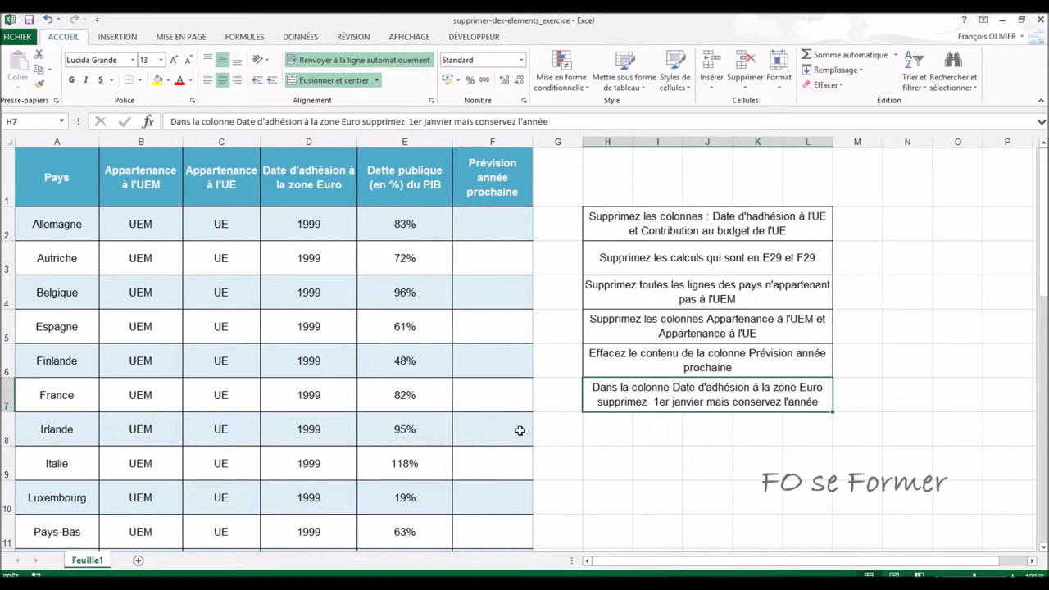
scroll(319, 405, "down", 2)
scroll(316, 403, "down", 1)
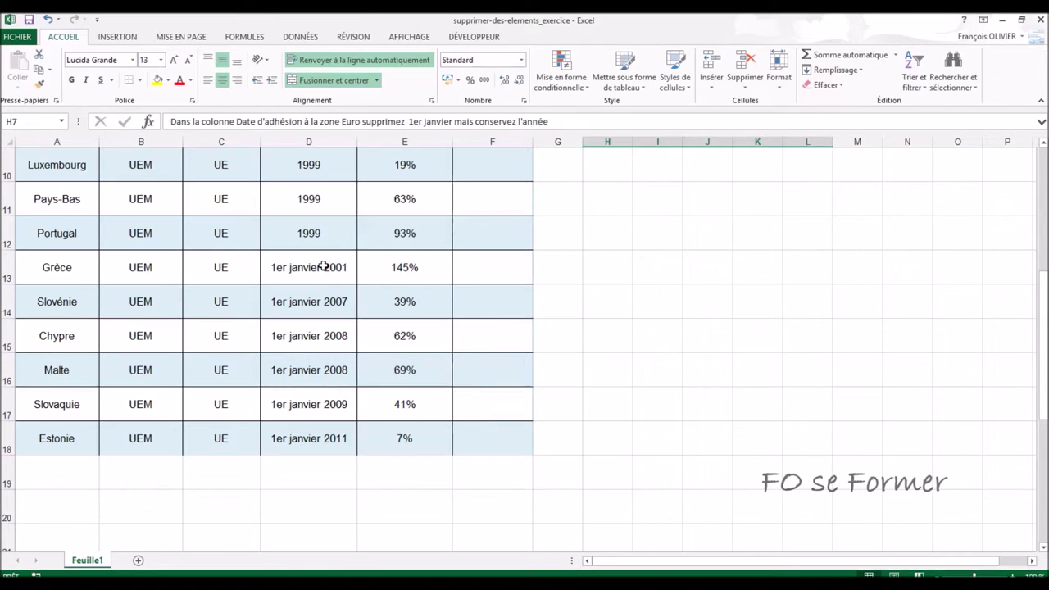
left_click(325, 266)
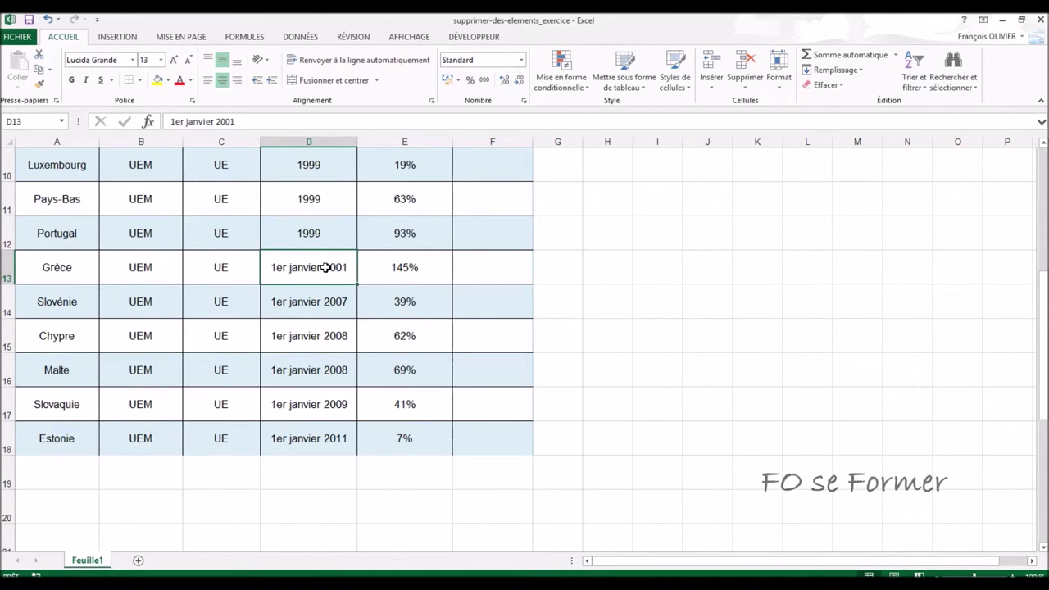
double_click(326, 267)
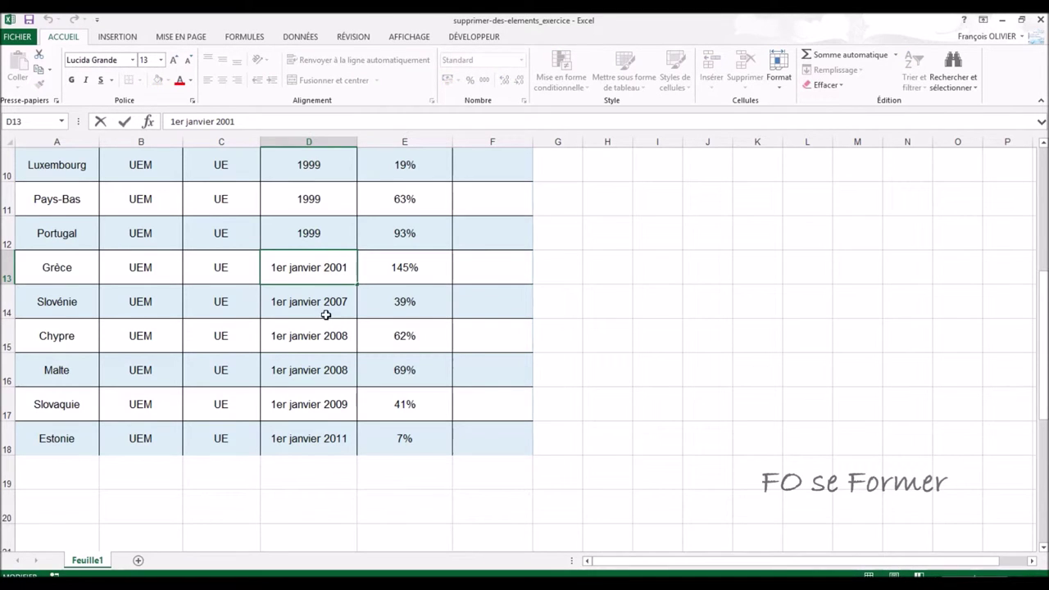
key("BackSpace")
key("BackSpace")
key("BackSpace")
key("BackSpace")
key("BackSpace")
key("BackSpace")
key("BackSpace")
key("BackSpace")
key("BackSpace")
key("BackSpace")
key("BackSpace")
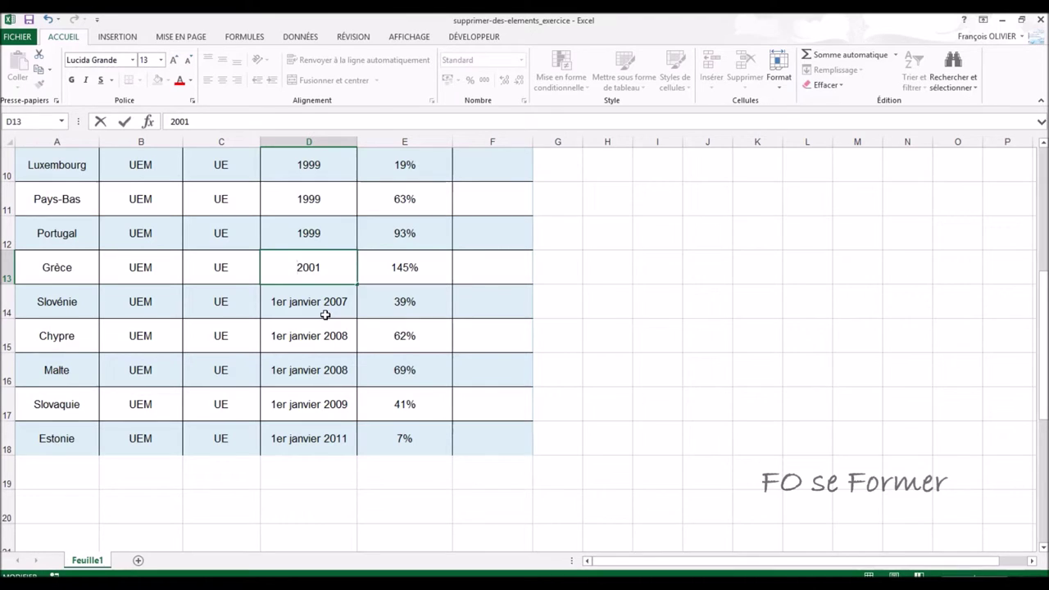
key("Return")
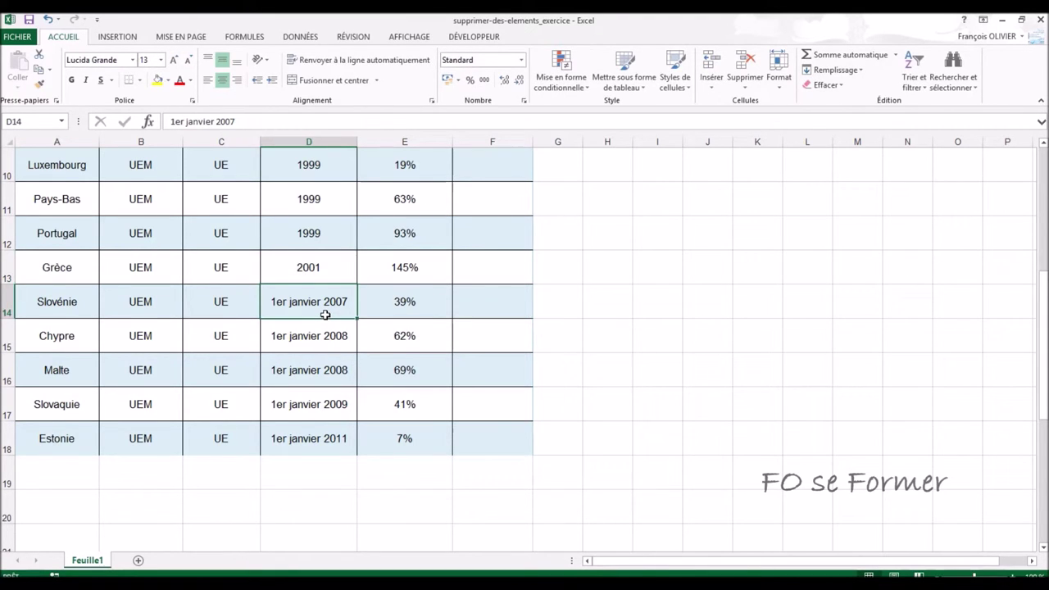
key("ctrl+z")
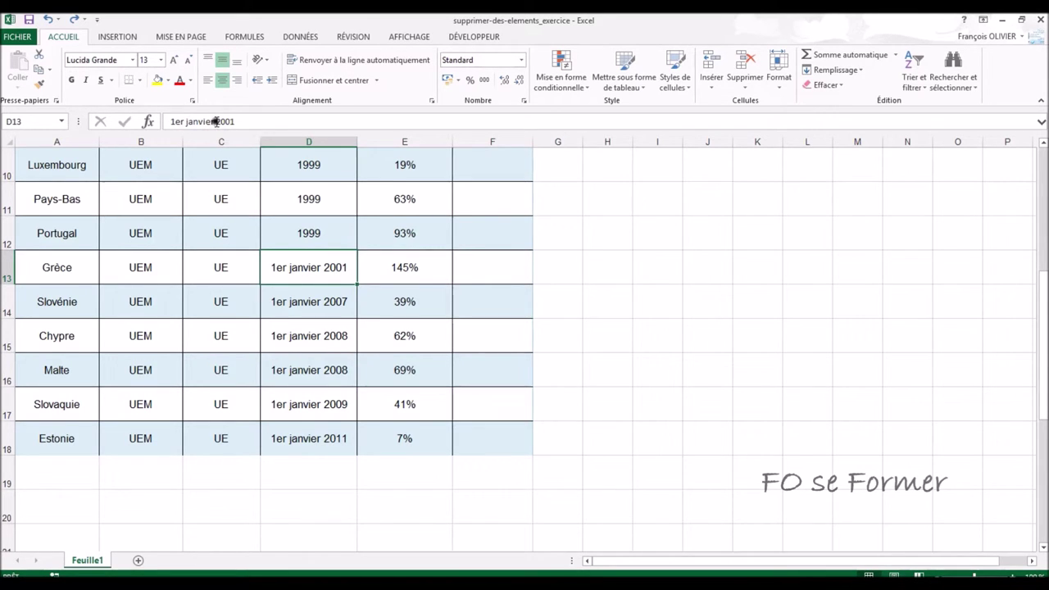
left_click(215, 121)
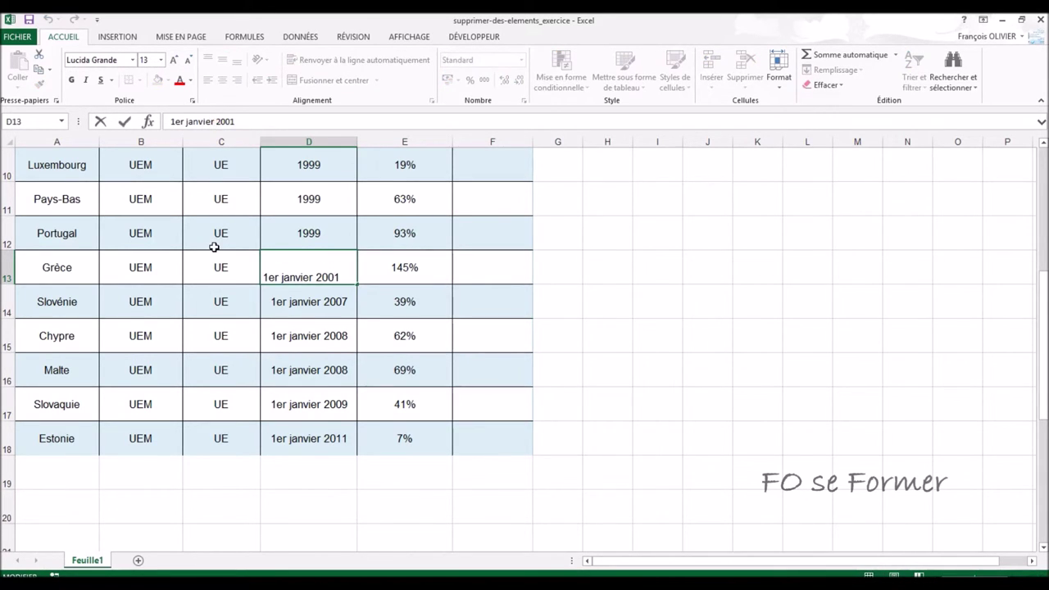
key("BackSpace")
key("BackSpace")
key("BackSpace")
key("BackSpace")
key("BackSpace")
key("BackSpace")
key("BackSpace")
key("BackSpace")
key("BackSpace")
key("BackSpace")
key("Return")
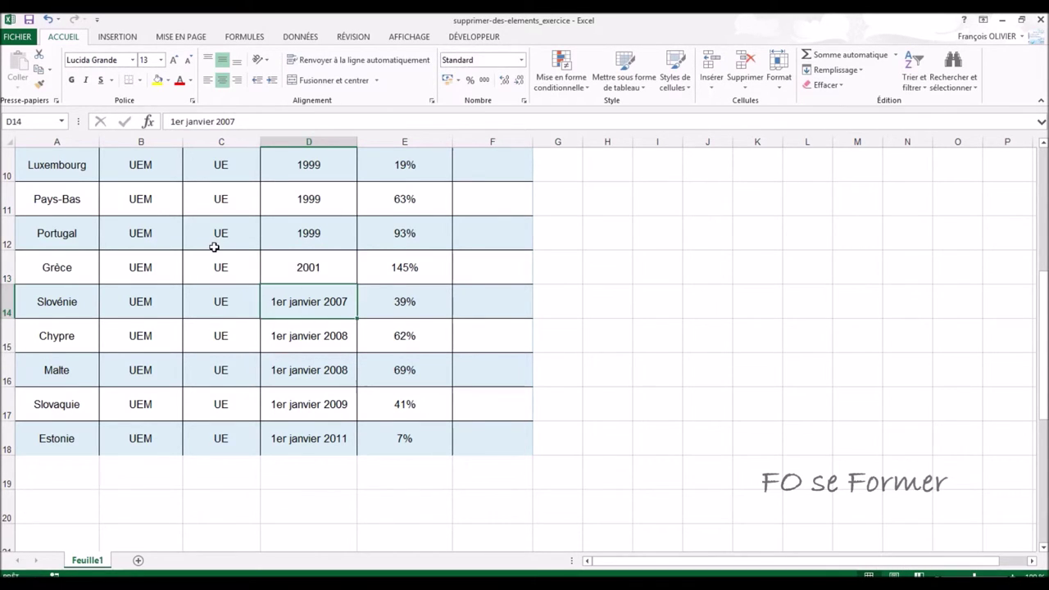
key("ctrl+z")
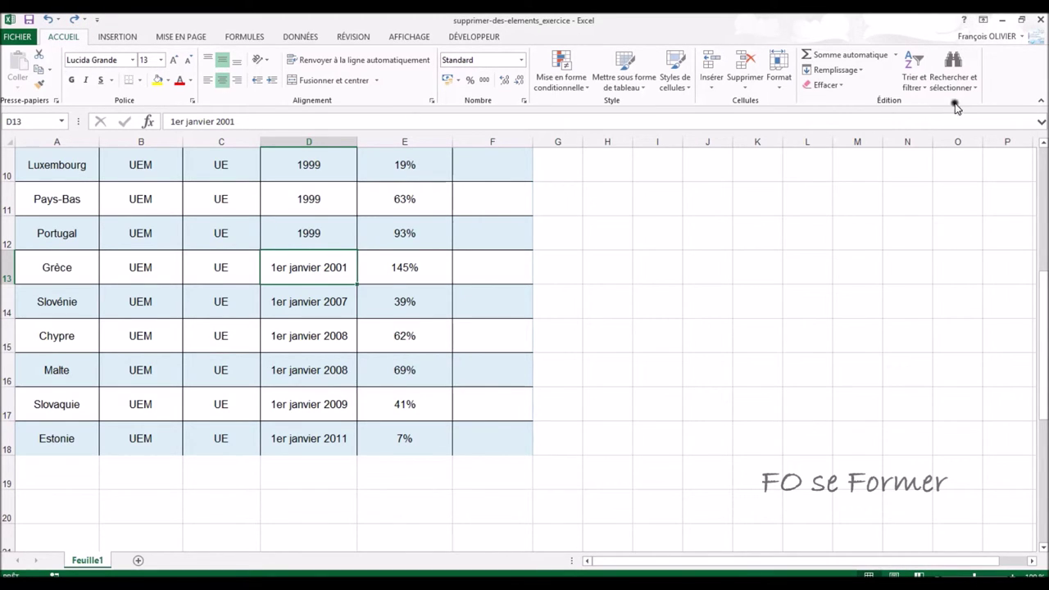
left_click(974, 79)
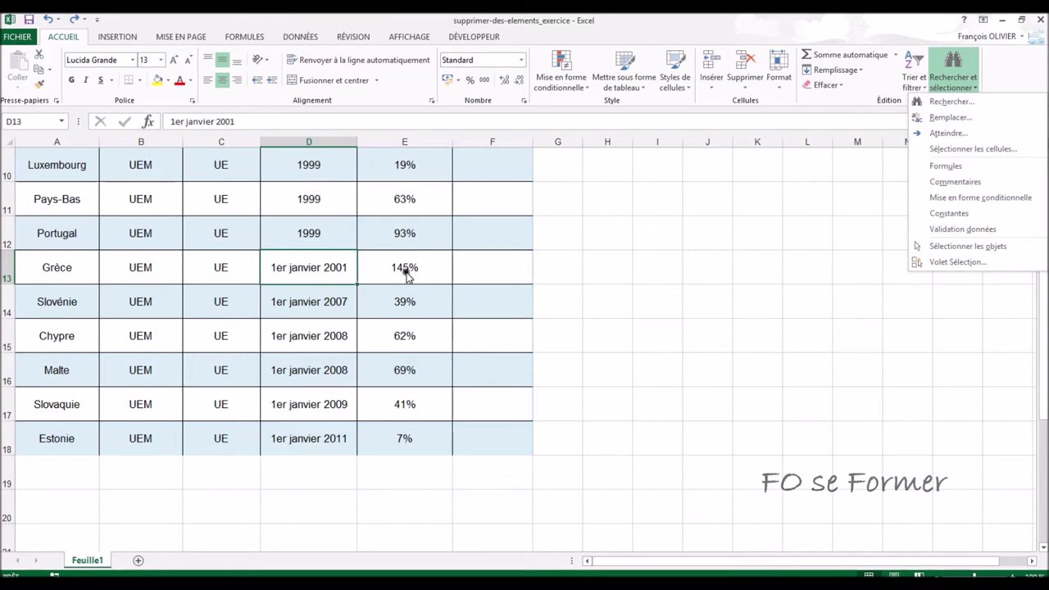
- Open Find and Replace with '1er janvier' to find, an empty replacement, and options expanded
left_click(324, 268)
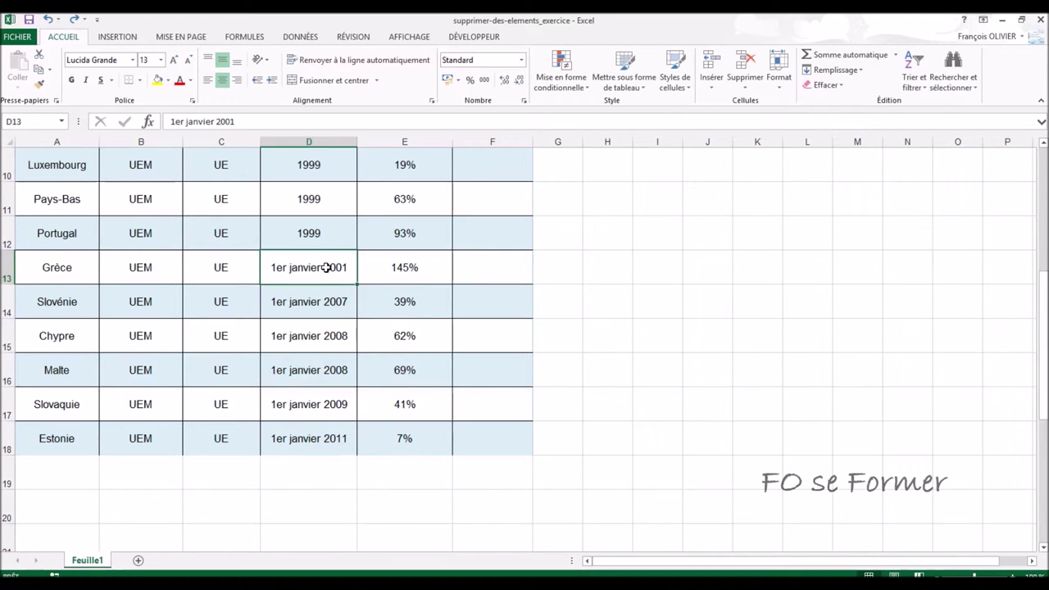
key("ctrl+h")
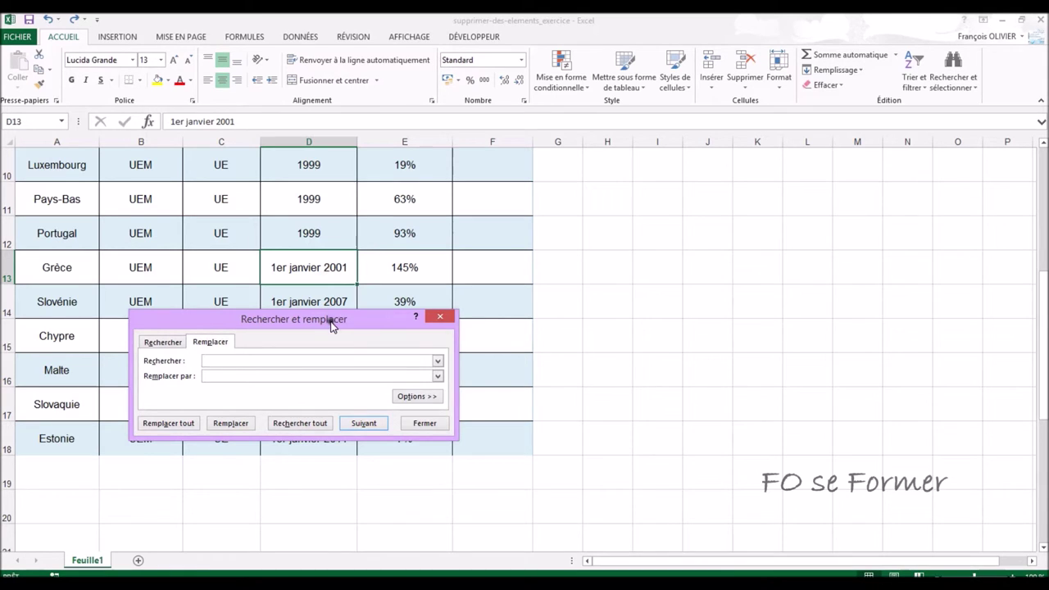
left_click_drag(331, 324, 581, 242)
left_click(537, 278)
type("1er")
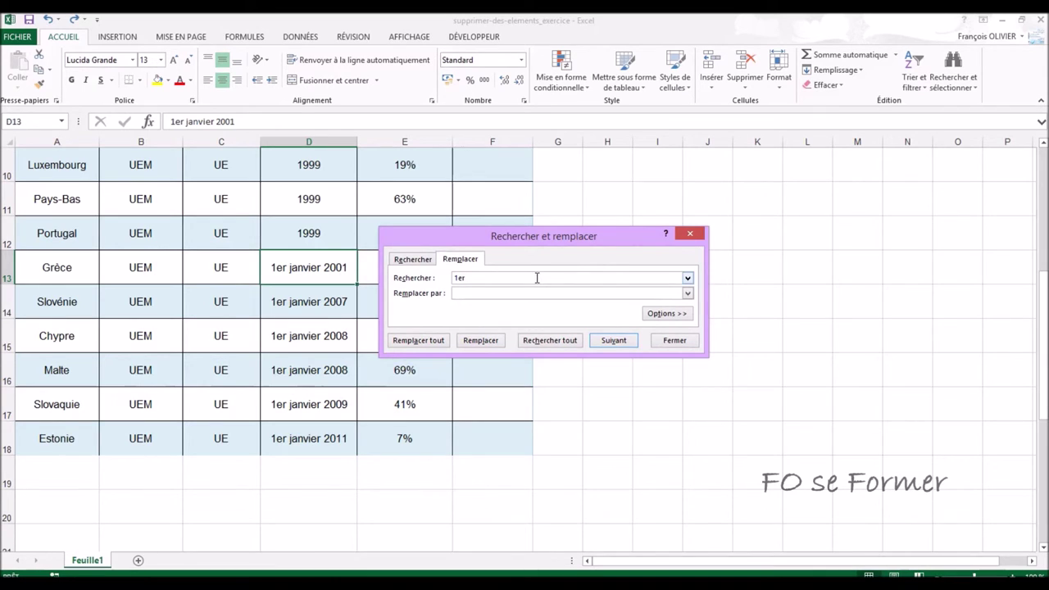
type("janvier")
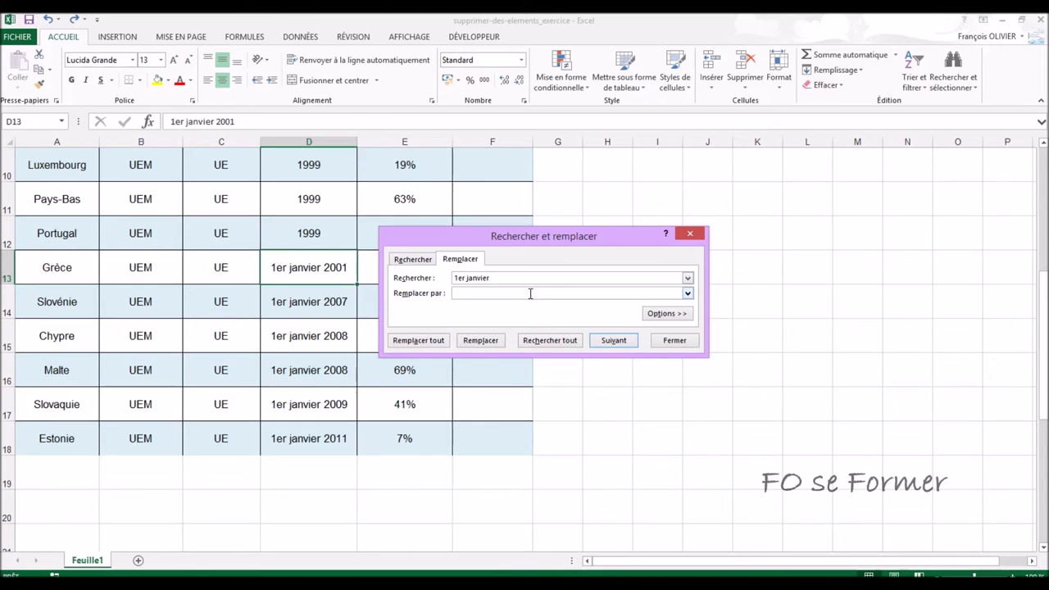
left_click(661, 313)
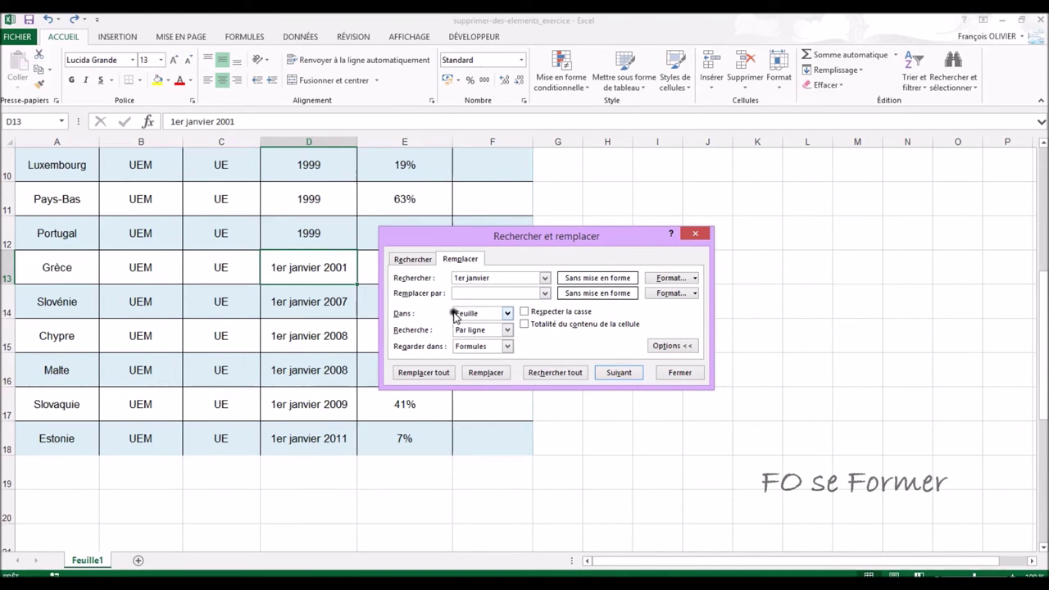
- Search the sheet by columns and replace all 7 occurrences of '1er janvier' with nothing
left_click(507, 315)
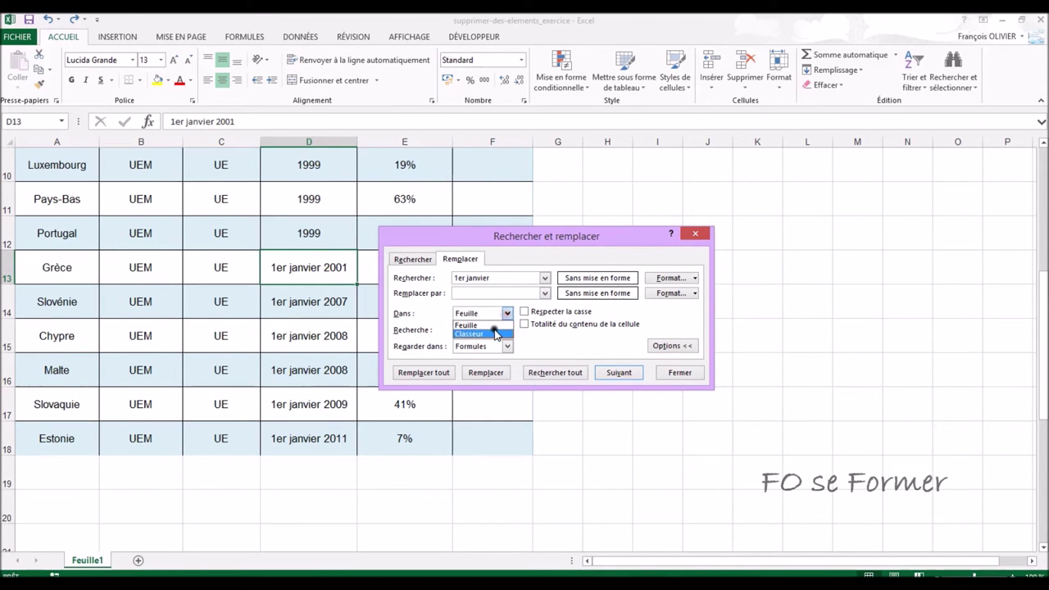
left_click(492, 326)
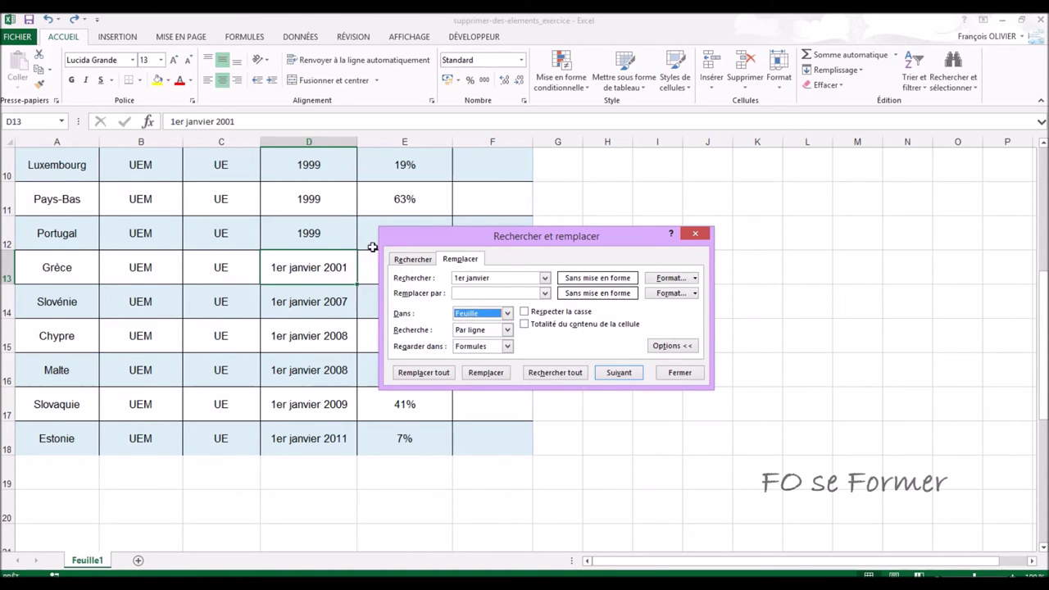
left_click(507, 330)
left_click(493, 351)
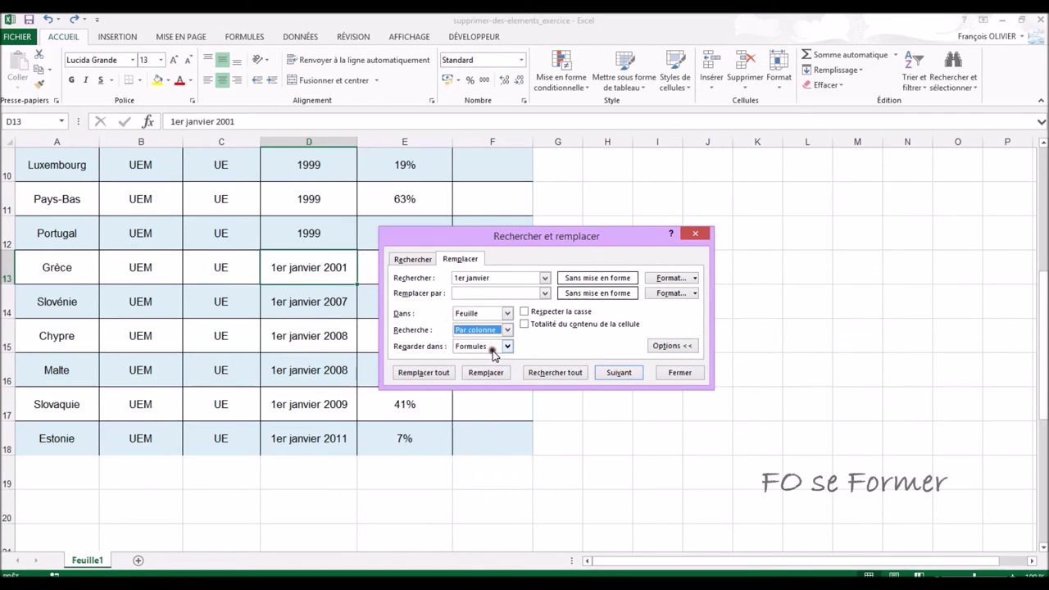
left_click(423, 373)
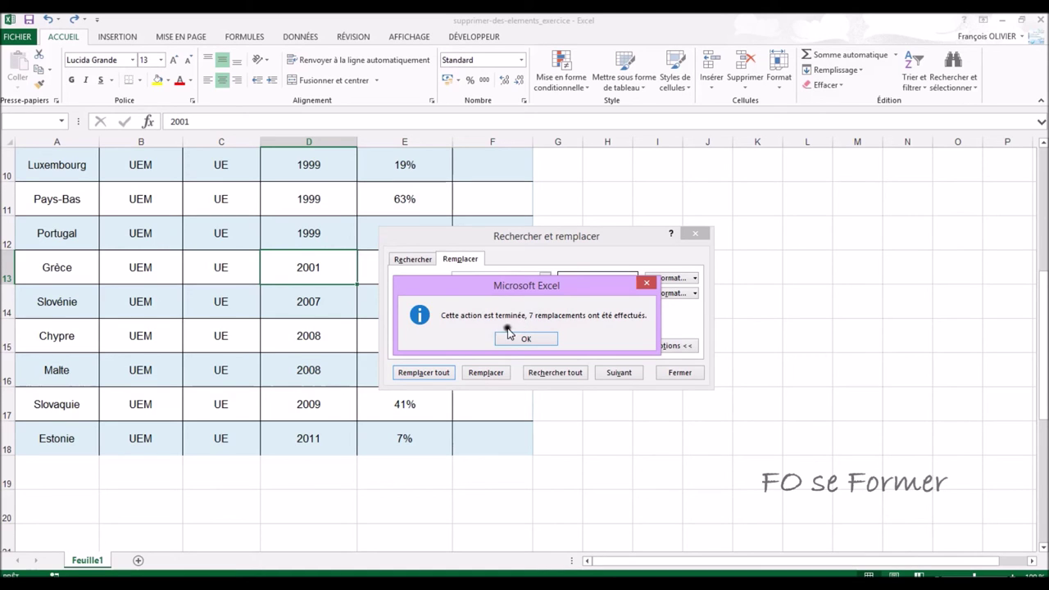
left_click(522, 339)
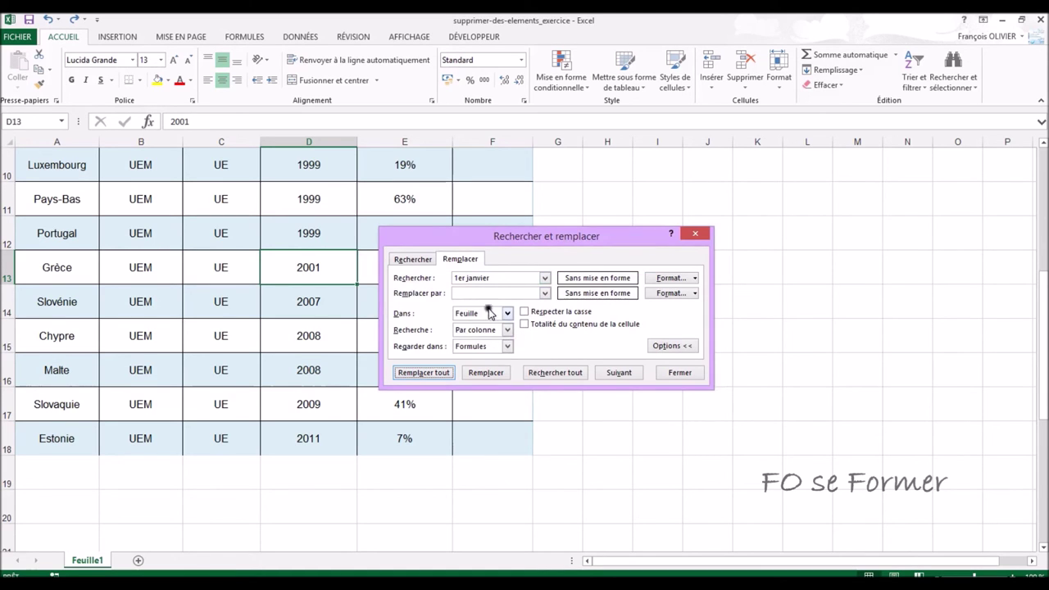
left_click(682, 374)
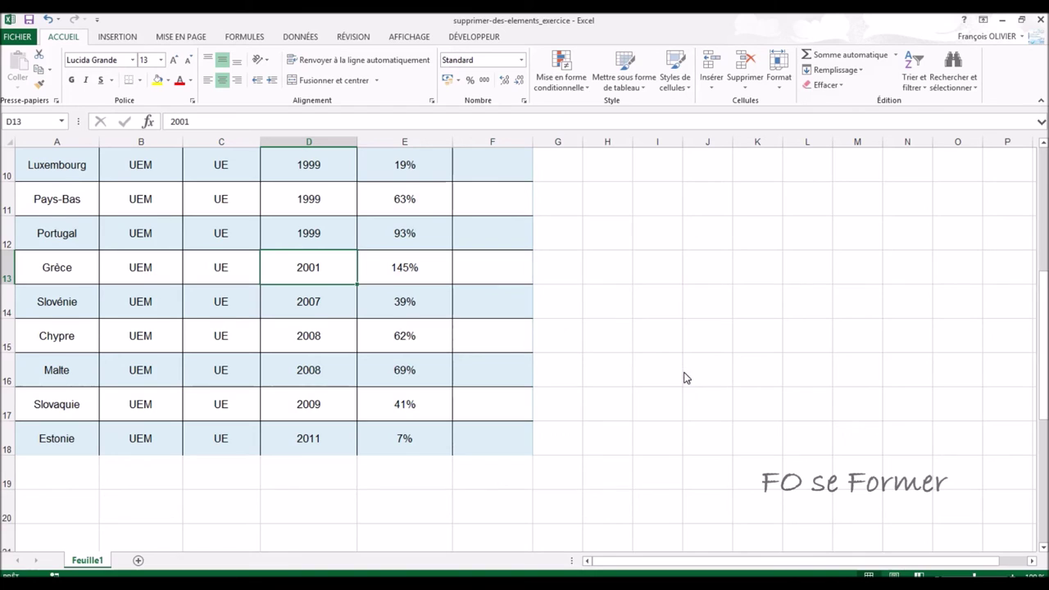